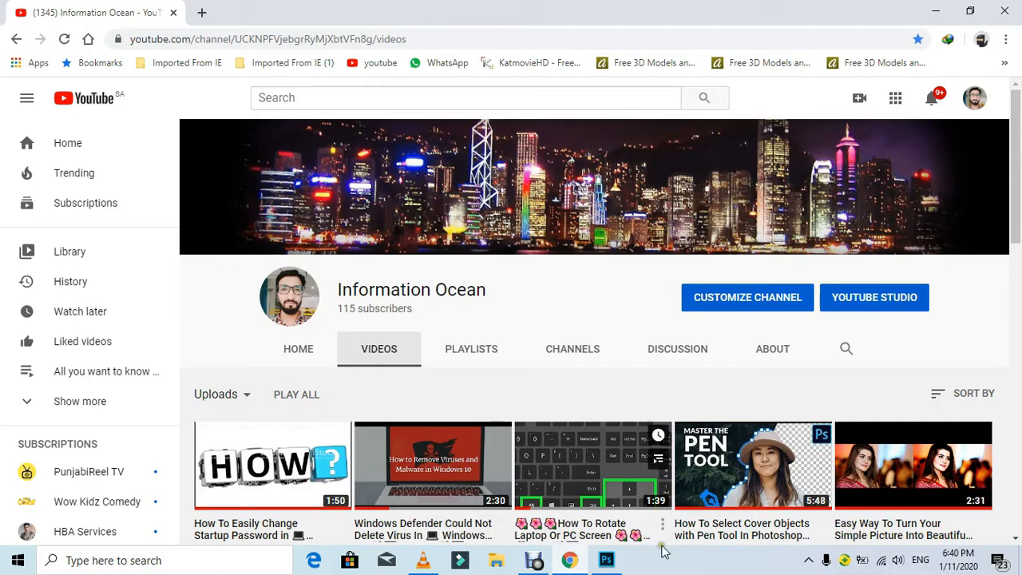
# - Switch to Photoshop and open the image lamborghini-aventador-yellow-colour-car-new-2018 from the Desktop
pyautogui.click(608, 561)
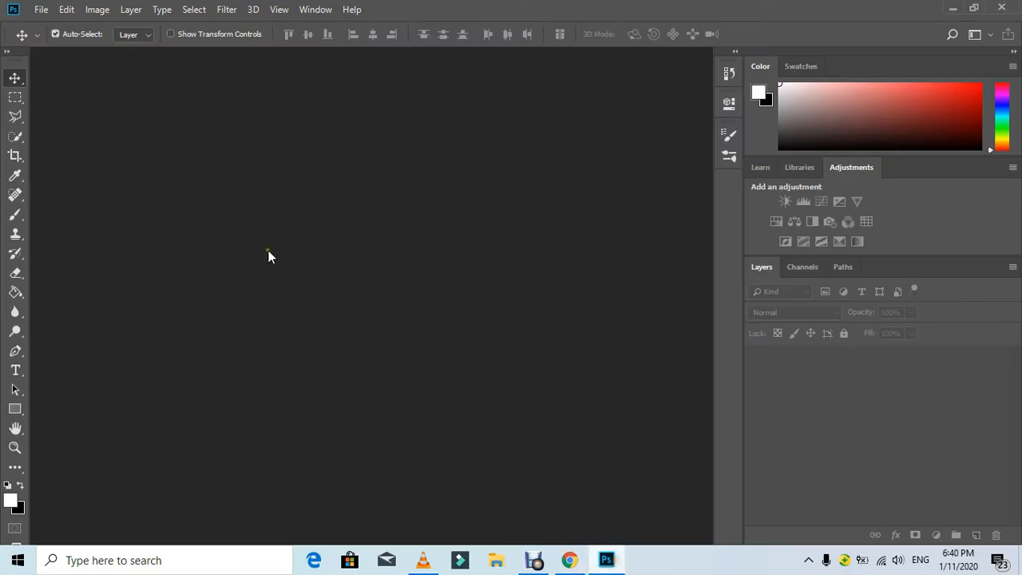
pyautogui.click(40, 10)
pyautogui.click(69, 40)
pyautogui.click(454, 154)
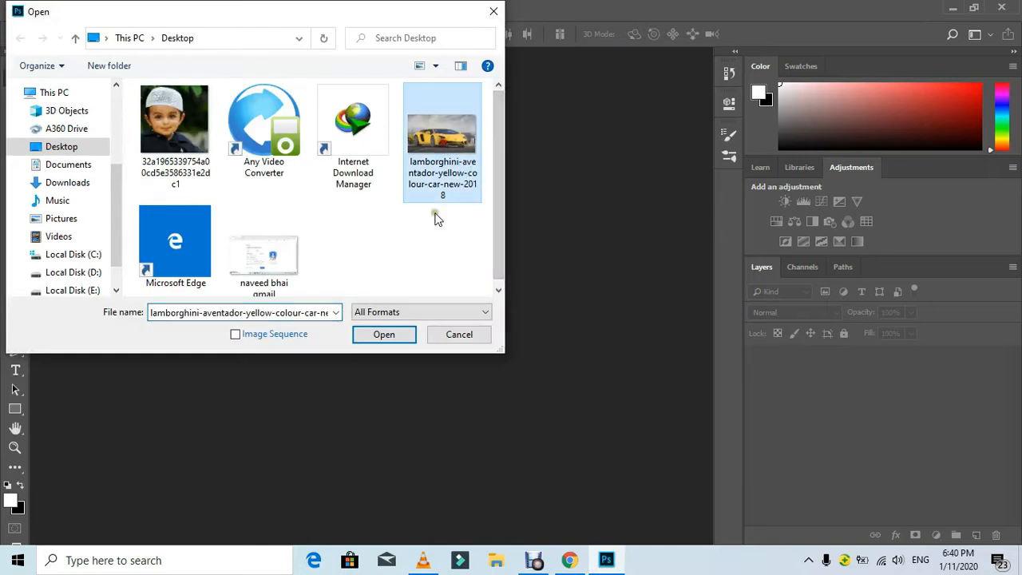
pyautogui.click(381, 335)
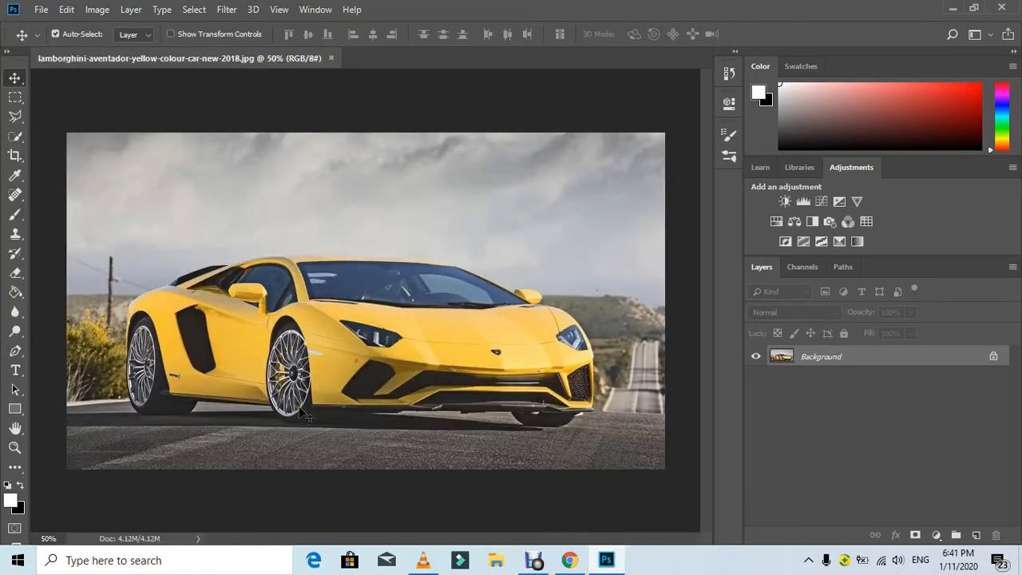
# - Add a Hue/Saturation adjustment layer above the car photo and shift its hue to -19
pyautogui.click(940, 535)
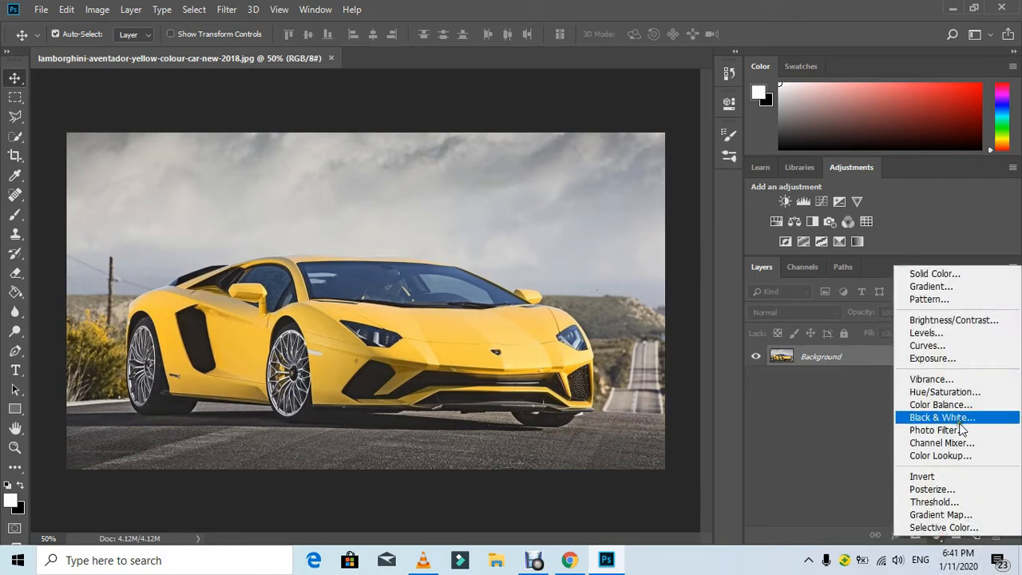
pyautogui.click(963, 395)
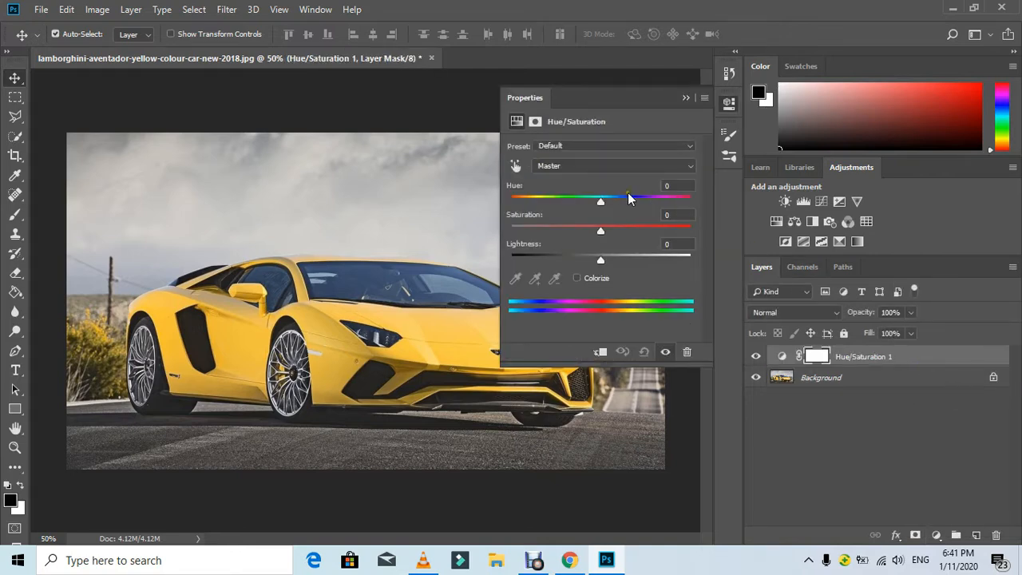
pyautogui.moveTo(615, 204); pyautogui.dragTo(644, 203)
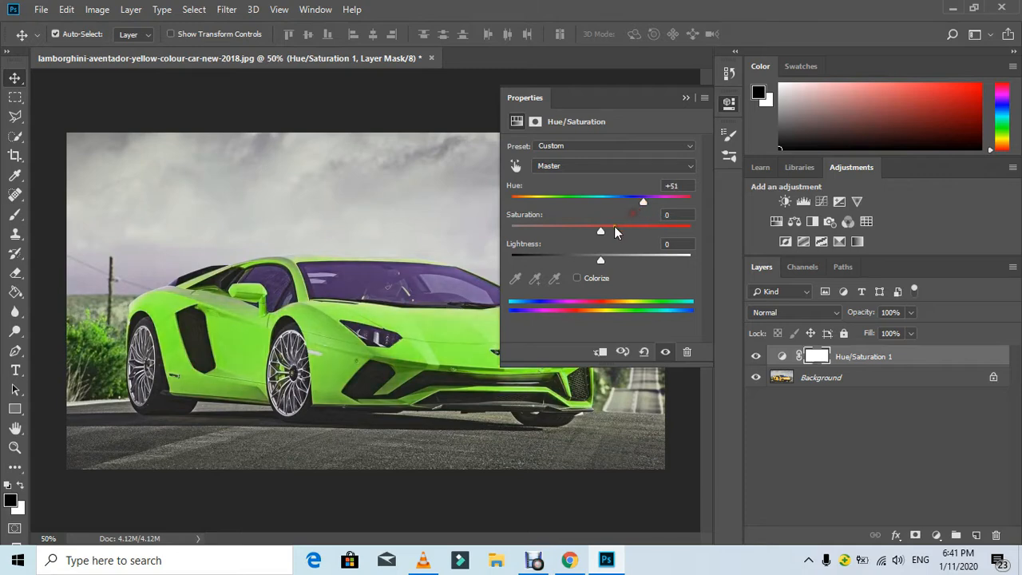
pyautogui.moveTo(597, 259); pyautogui.dragTo(602, 264)
pyautogui.moveTo(590, 202); pyautogui.dragTo(584, 196)
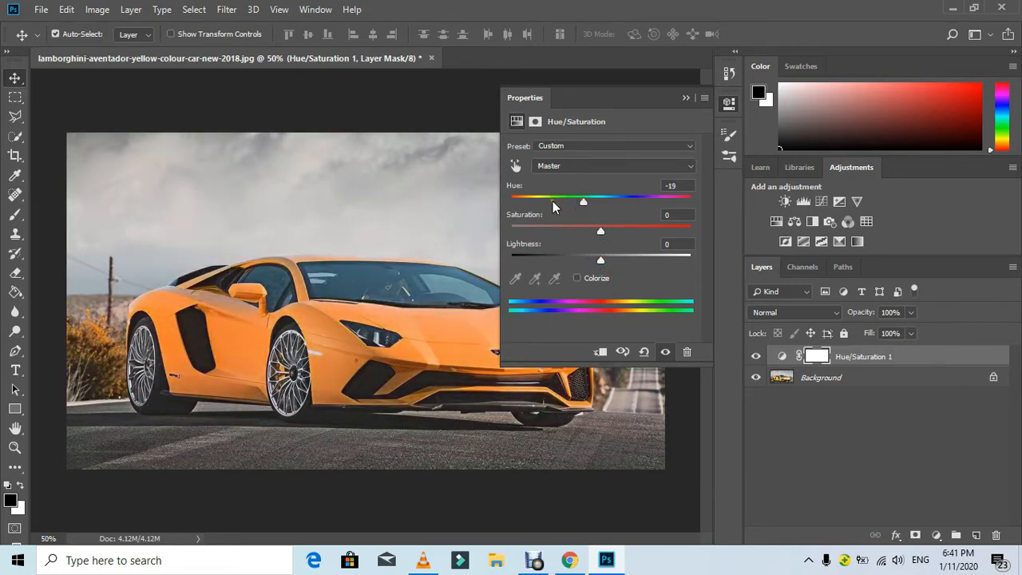
pyautogui.click(686, 97)
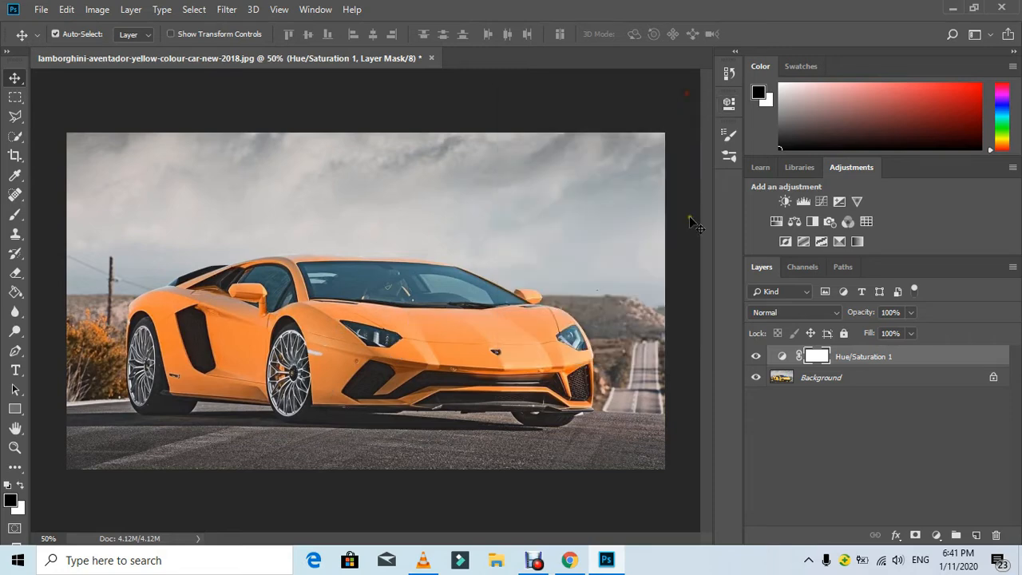
# - Set the Hue/Saturation layer's hue to -149 and invert its layer mask to black
pyautogui.doubleClick(784, 359)
pyautogui.click(524, 198)
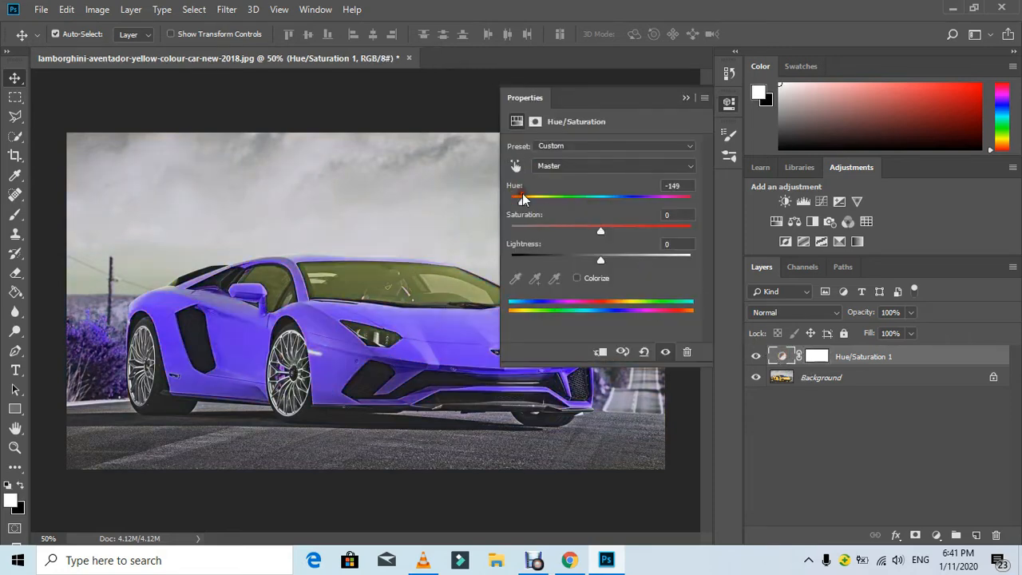
pyautogui.click(686, 93)
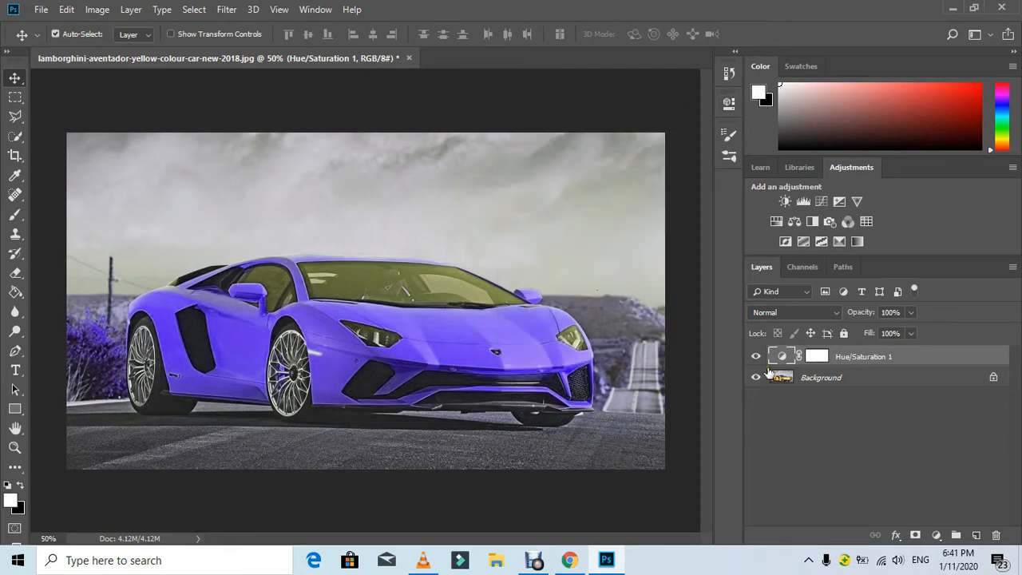
pyautogui.click(813, 357)
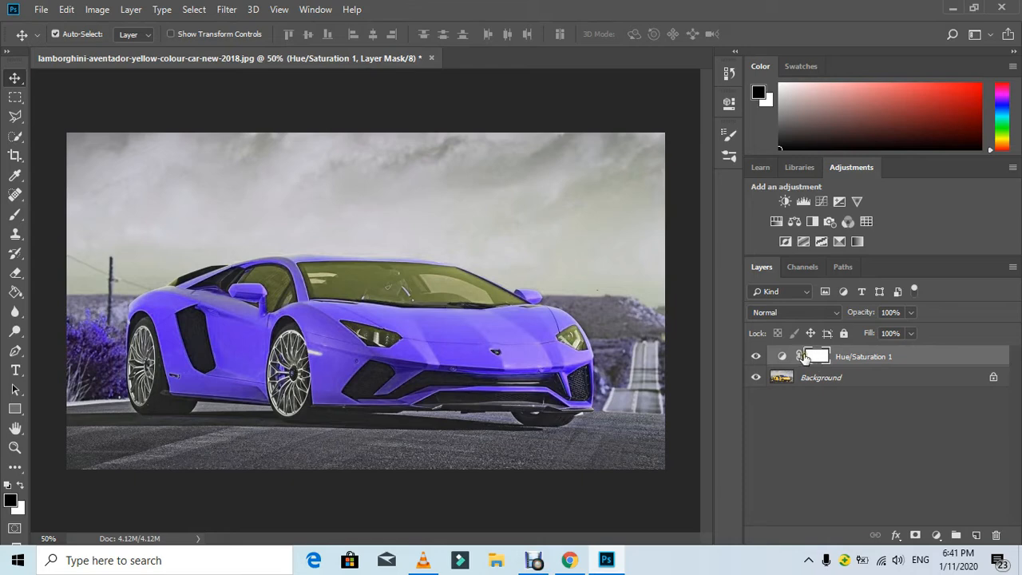
pyautogui.hotkey('ctrl', 'i')
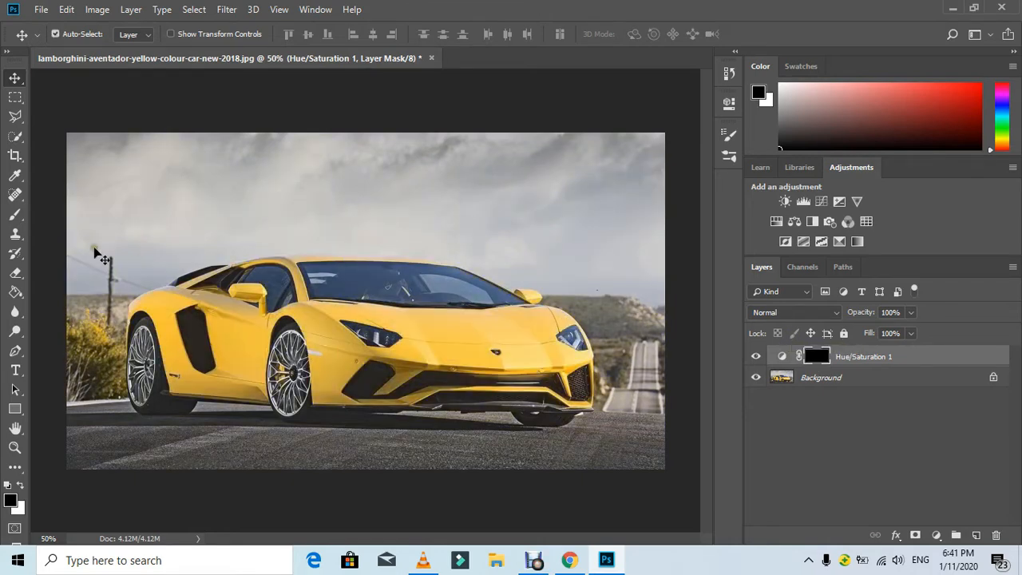
# - Paint white on the layer mask with a 100 px brush over the car's side, near mirror, roof and front fender
pyautogui.click(14, 447)
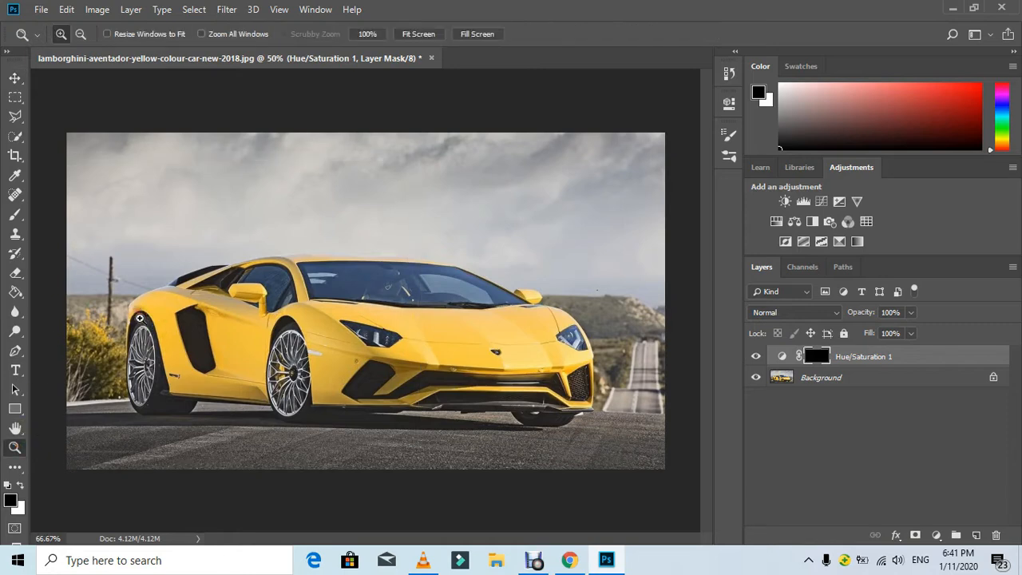
pyautogui.click(139, 320)
pyautogui.click(80, 367)
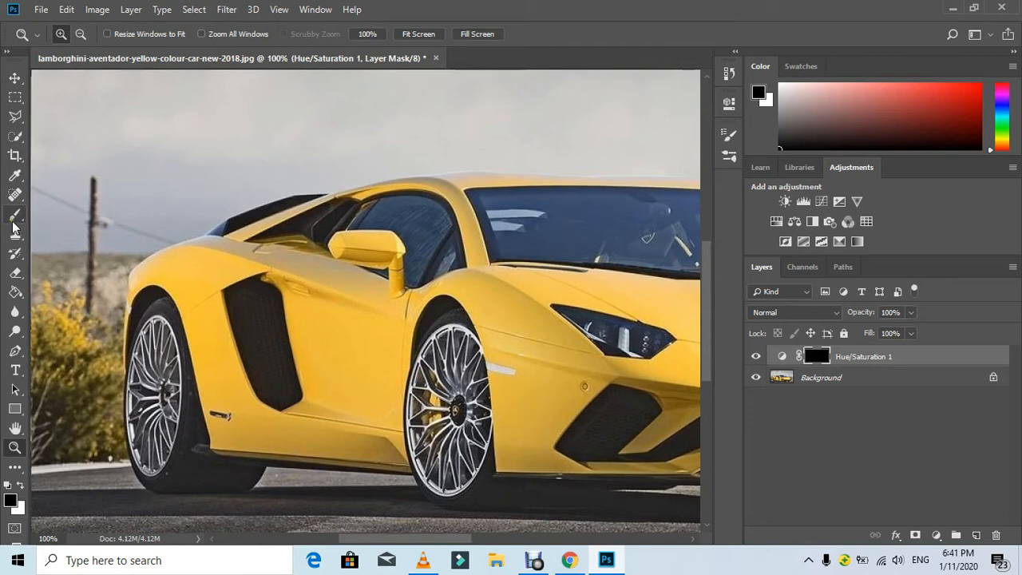
pyautogui.click(14, 216)
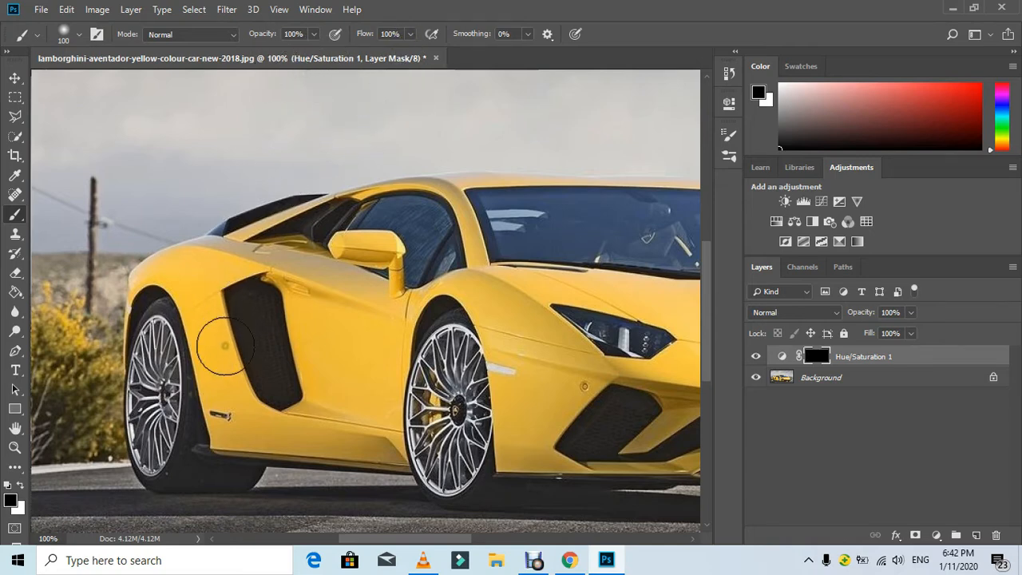
pyautogui.click(20, 485)
pyautogui.moveTo(270, 310)
pyautogui.mouseDown()
pyautogui.moveTo(235, 316)
pyautogui.moveTo(214, 363)
pyautogui.moveTo(200, 298)
pyautogui.moveTo(212, 298)
pyautogui.moveTo(220, 343)
pyautogui.moveTo(245, 384)
pyautogui.moveTo(303, 379)
pyautogui.moveTo(267, 412)
pyautogui.moveTo(225, 413)
pyautogui.moveTo(186, 334)
pyautogui.moveTo(213, 404)
pyautogui.moveTo(241, 425)
pyautogui.moveTo(183, 436)
pyautogui.moveTo(268, 425)
pyautogui.moveTo(404, 432)
pyautogui.moveTo(373, 441)
pyautogui.moveTo(414, 444)
pyautogui.moveTo(298, 422)
pyautogui.moveTo(381, 383)
pyautogui.moveTo(279, 367)
pyautogui.moveTo(332, 344)
pyautogui.moveTo(345, 313)
pyautogui.moveTo(323, 335)
pyautogui.moveTo(373, 354)
pyautogui.moveTo(420, 348)
pyautogui.moveTo(419, 307)
pyautogui.moveTo(432, 284)
pyautogui.moveTo(379, 240)
pyautogui.moveTo(354, 280)
pyautogui.moveTo(330, 276)
pyautogui.moveTo(332, 262)
pyautogui.moveTo(232, 273)
pyautogui.moveTo(283, 248)
pyautogui.moveTo(180, 280)
pyautogui.moveTo(202, 266)
pyautogui.moveTo(184, 286)
pyautogui.moveTo(426, 270)
pyautogui.moveTo(540, 303)
pyautogui.moveTo(451, 234)
pyautogui.moveTo(399, 234)
pyautogui.moveTo(460, 218)
pyautogui.moveTo(371, 209)
pyautogui.moveTo(349, 222)
pyautogui.moveTo(523, 205)
pyautogui.moveTo(567, 216)
pyautogui.moveTo(500, 231)
pyautogui.moveTo(484, 257)
pyautogui.moveTo(548, 235)
pyautogui.moveTo(637, 252)
pyautogui.moveTo(516, 279)
pyautogui.moveTo(627, 311)
pyautogui.moveTo(399, 271)
pyautogui.moveTo(433, 269)
pyautogui.mouseUp()
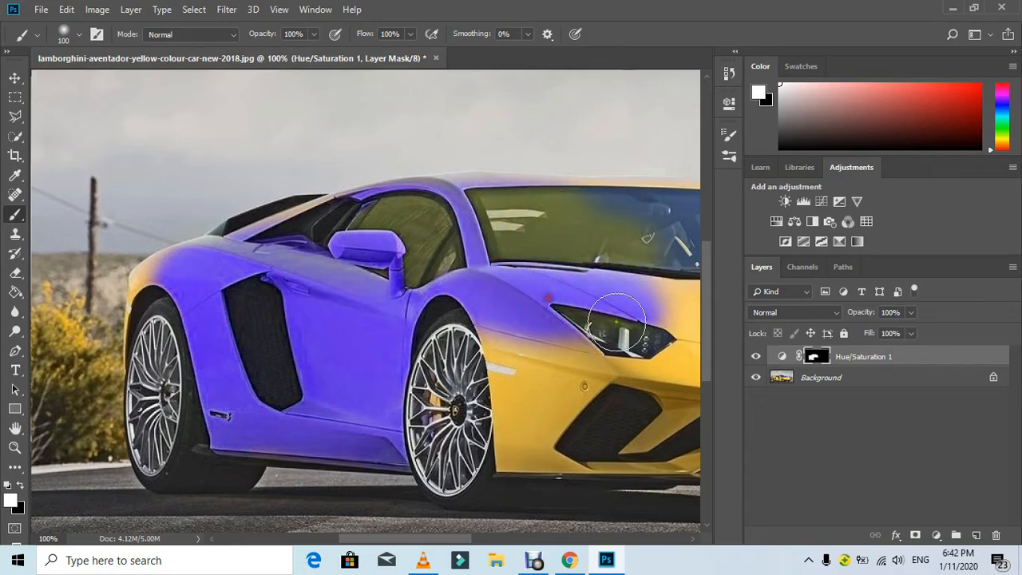
# - Continue the white mask painting across the windshield, hood and front bumper up to the far headlight
pyautogui.moveTo(428, 541); pyautogui.dragTo(488, 541)
pyautogui.moveTo(398, 331)
pyautogui.mouseDown()
pyautogui.moveTo(333, 343)
pyautogui.moveTo(343, 307)
pyautogui.moveTo(415, 296)
pyautogui.moveTo(331, 280)
pyautogui.moveTo(477, 291)
pyautogui.moveTo(399, 274)
pyautogui.moveTo(293, 226)
pyautogui.moveTo(369, 224)
pyautogui.moveTo(245, 214)
pyautogui.moveTo(351, 210)
pyautogui.moveTo(455, 229)
pyautogui.moveTo(489, 242)
pyautogui.moveTo(451, 241)
pyautogui.moveTo(457, 251)
pyautogui.moveTo(559, 281)
pyautogui.moveTo(533, 255)
pyautogui.moveTo(567, 309)
pyautogui.moveTo(360, 316)
pyautogui.moveTo(445, 367)
pyautogui.moveTo(235, 336)
pyautogui.moveTo(220, 318)
pyautogui.moveTo(240, 369)
pyautogui.moveTo(217, 335)
pyautogui.moveTo(217, 381)
pyautogui.moveTo(210, 361)
pyautogui.moveTo(225, 427)
pyautogui.moveTo(215, 447)
pyautogui.moveTo(247, 446)
pyautogui.moveTo(185, 448)
pyautogui.moveTo(186, 401)
pyautogui.moveTo(335, 402)
pyautogui.moveTo(362, 413)
pyautogui.moveTo(264, 418)
pyautogui.moveTo(304, 435)
pyautogui.moveTo(256, 440)
pyautogui.moveTo(284, 447)
pyautogui.moveTo(421, 434)
pyautogui.moveTo(312, 447)
pyautogui.moveTo(374, 448)
pyautogui.moveTo(528, 403)
pyautogui.moveTo(428, 374)
pyautogui.moveTo(478, 356)
pyautogui.moveTo(297, 387)
pyautogui.moveTo(512, 383)
pyautogui.moveTo(351, 410)
pyautogui.mouseUp()
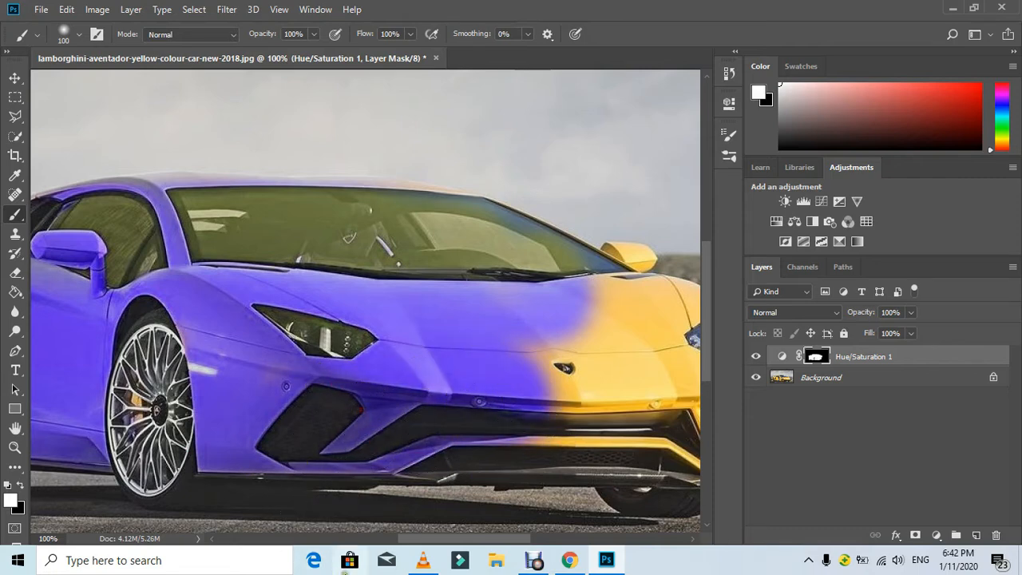
pyautogui.moveTo(484, 538)
pyautogui.mouseDown()
pyautogui.moveTo(571, 537)
pyautogui.moveTo(556, 536)
pyautogui.mouseUp()
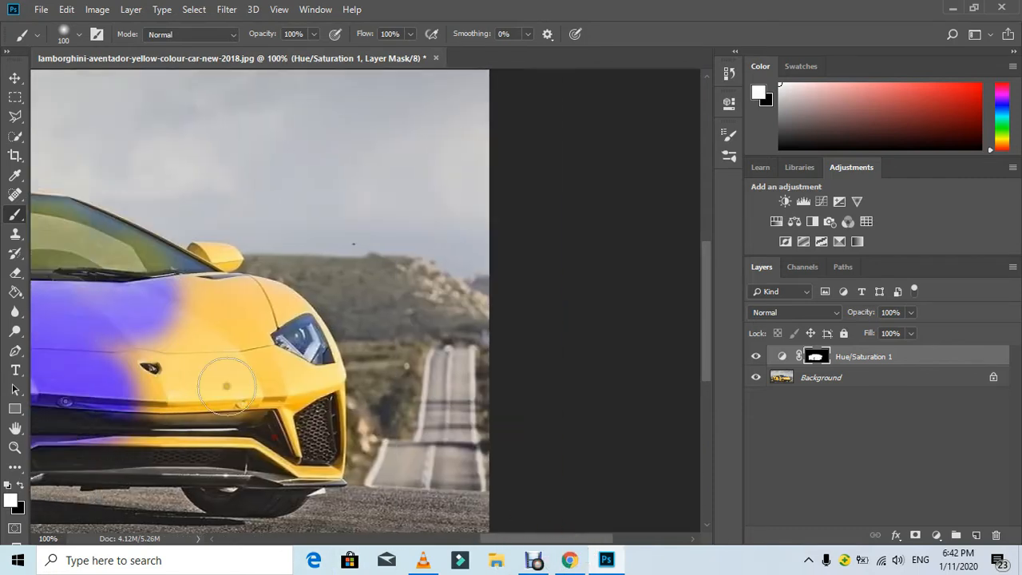
pyautogui.moveTo(229, 376)
pyautogui.mouseDown()
pyautogui.moveTo(212, 296)
pyautogui.moveTo(173, 296)
pyautogui.moveTo(256, 315)
pyautogui.moveTo(239, 370)
pyautogui.moveTo(199, 356)
pyautogui.moveTo(137, 388)
pyautogui.moveTo(192, 420)
pyautogui.moveTo(194, 448)
pyautogui.moveTo(124, 463)
pyautogui.moveTo(263, 435)
pyautogui.moveTo(342, 486)
pyautogui.moveTo(297, 343)
pyautogui.moveTo(254, 365)
pyautogui.mouseUp()
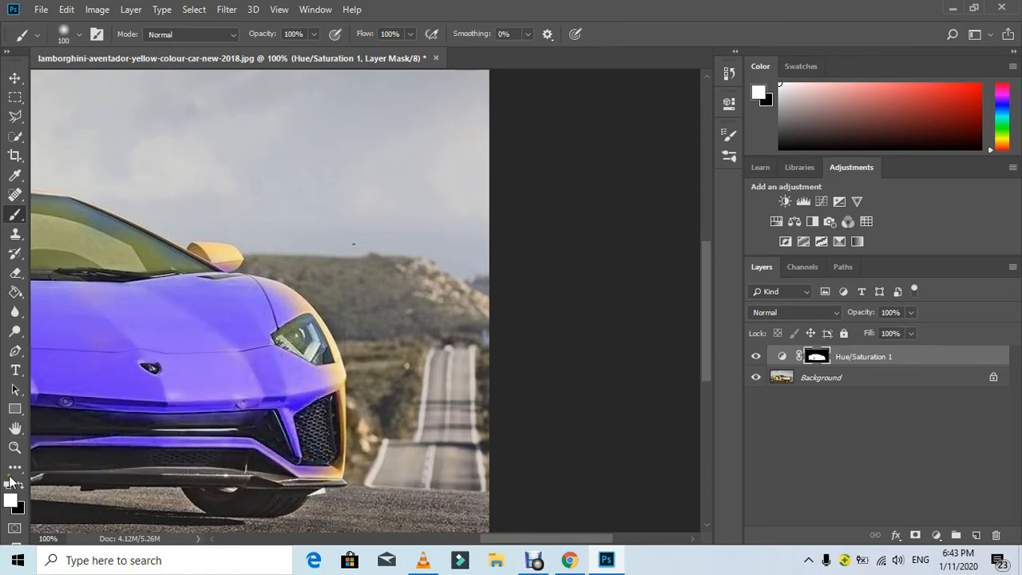
# - Reduce the brush to 60 px and paint the mask white along the fender edge around the far headlight
pyautogui.click(14, 448)
pyautogui.click(298, 367)
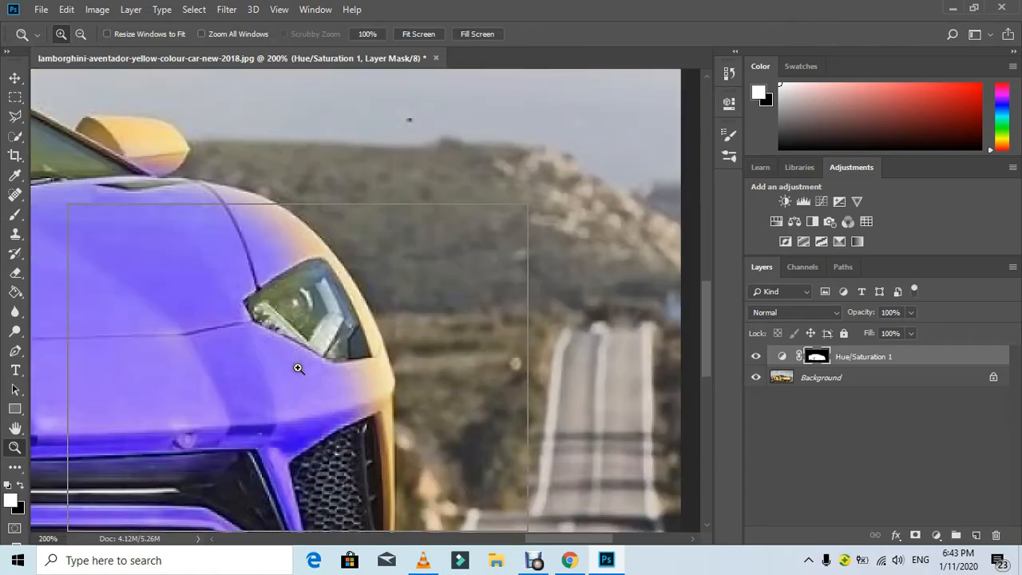
pyautogui.click(297, 368)
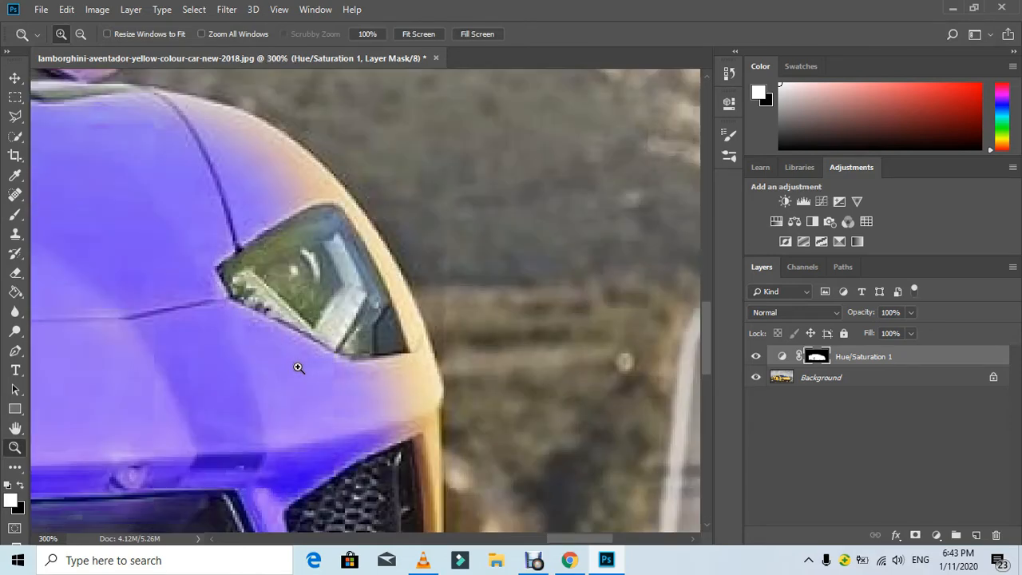
pyautogui.click(15, 217)
pyautogui.press('[')
pyautogui.press('[')
pyautogui.press('[')
pyautogui.press('[')
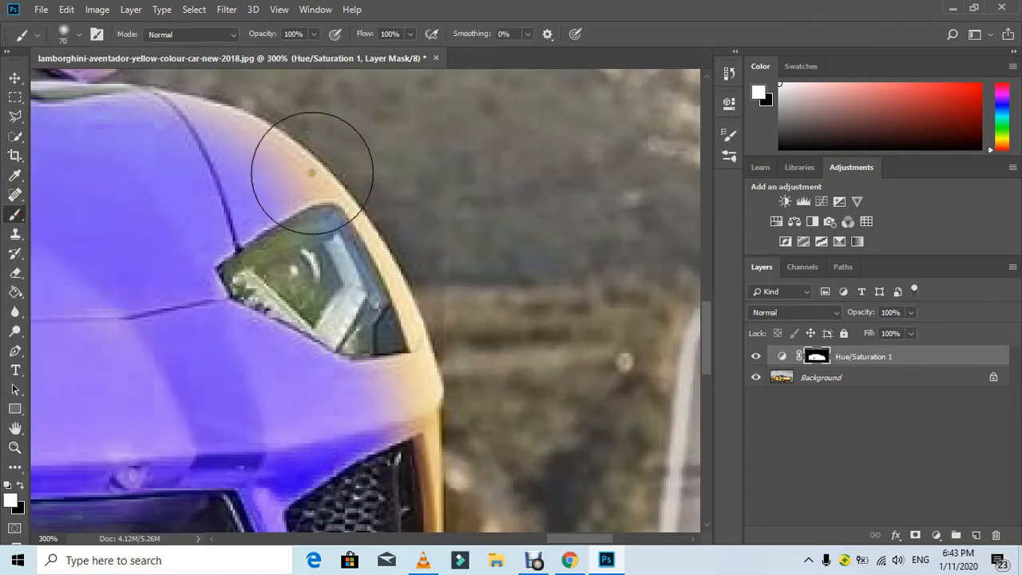
pyautogui.moveTo(293, 235)
pyautogui.mouseDown()
pyautogui.moveTo(264, 205)
pyautogui.moveTo(283, 220)
pyautogui.moveTo(370, 387)
pyautogui.moveTo(361, 343)
pyautogui.moveTo(378, 410)
pyautogui.moveTo(375, 373)
pyautogui.moveTo(387, 397)
pyautogui.moveTo(366, 333)
pyautogui.moveTo(309, 218)
pyautogui.moveTo(209, 149)
pyautogui.moveTo(121, 135)
pyautogui.mouseUp()
# - Paint the mask white along the bumper corner and around the honeycomb side grille, reducing the brush to 25 px
pyautogui.scroll(-5, 327, 296)
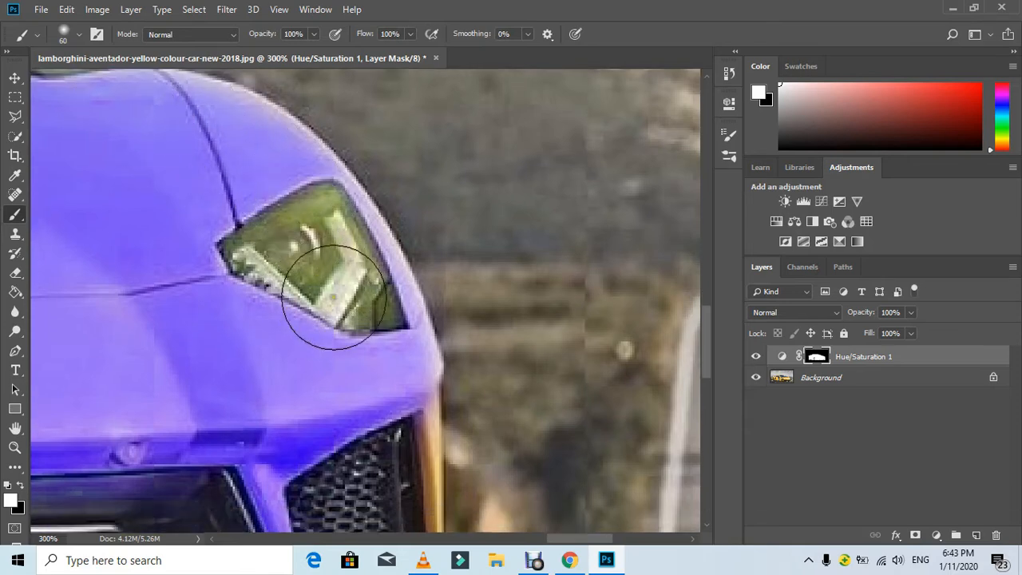
pyautogui.scroll(-4, 383, 274)
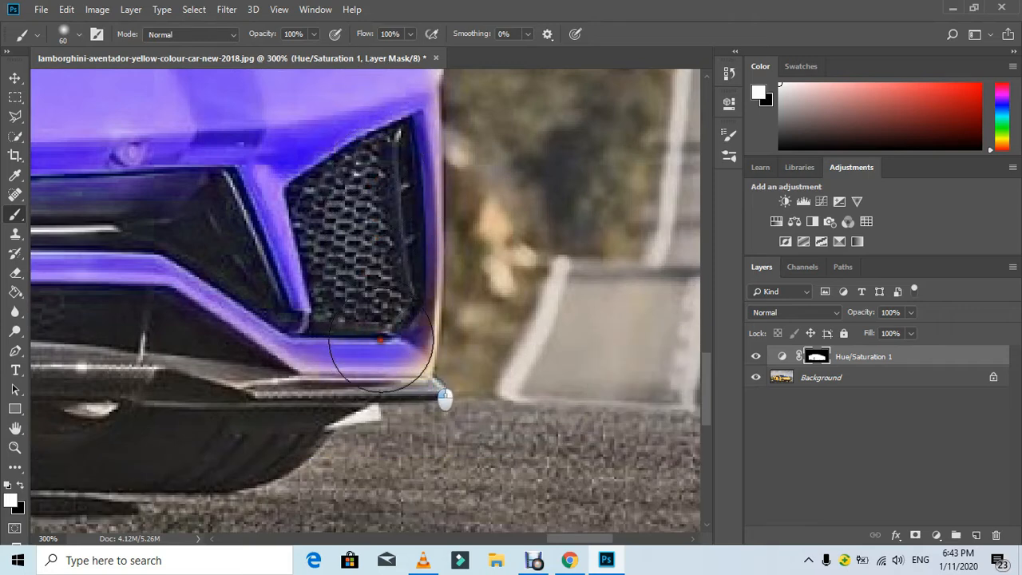
pyautogui.press('[')
pyautogui.press('[')
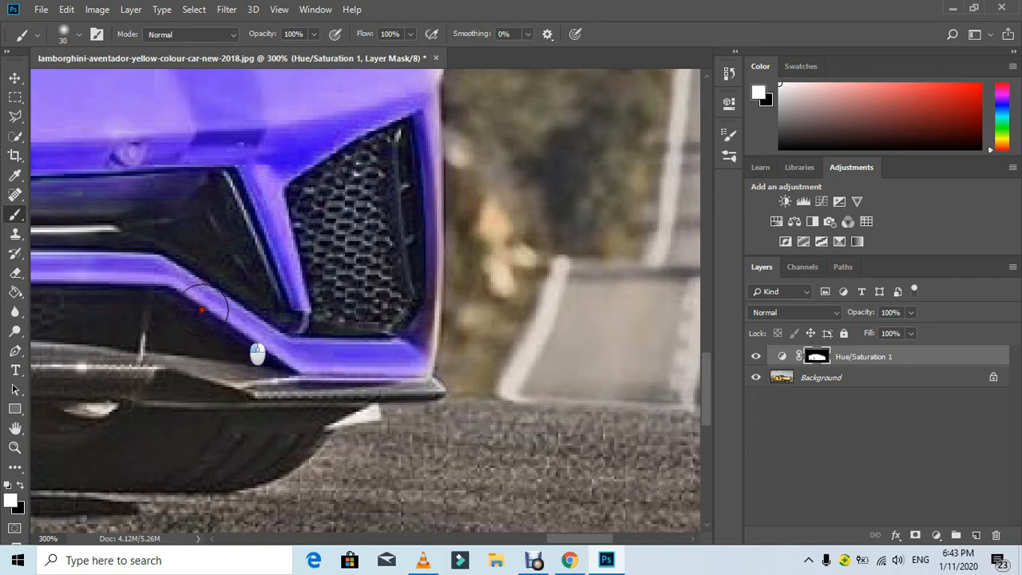
pyautogui.moveTo(408, 347)
pyautogui.mouseDown()
pyautogui.moveTo(412, 313)
pyautogui.moveTo(415, 344)
pyautogui.moveTo(407, 94)
pyautogui.mouseUp()
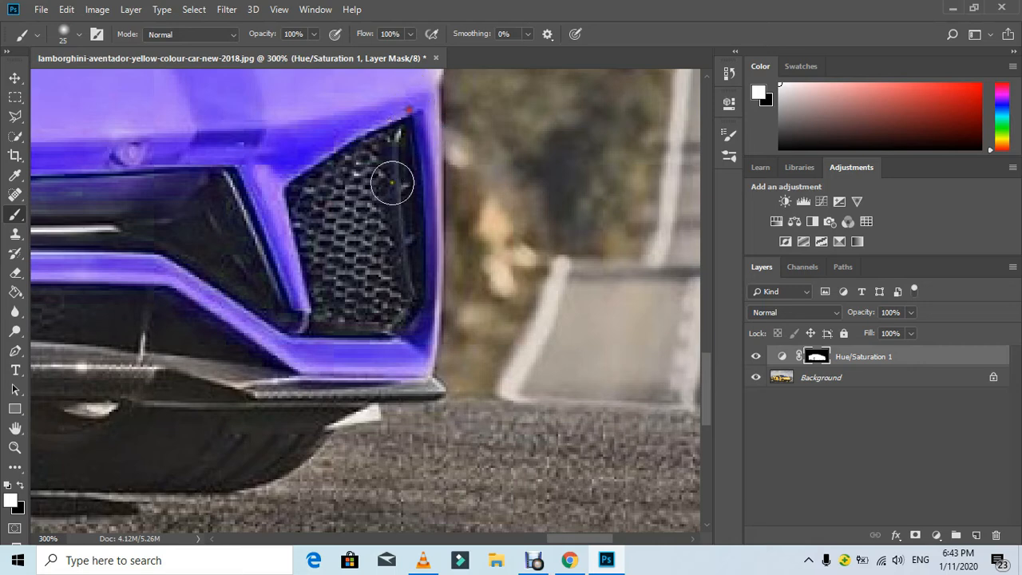
# - Paint the mask white over the far side mirror and the hood edge below it with a 10 to 15 px brush
pyautogui.scroll(6, 392, 178)
pyautogui.scroll(3, 416, 234)
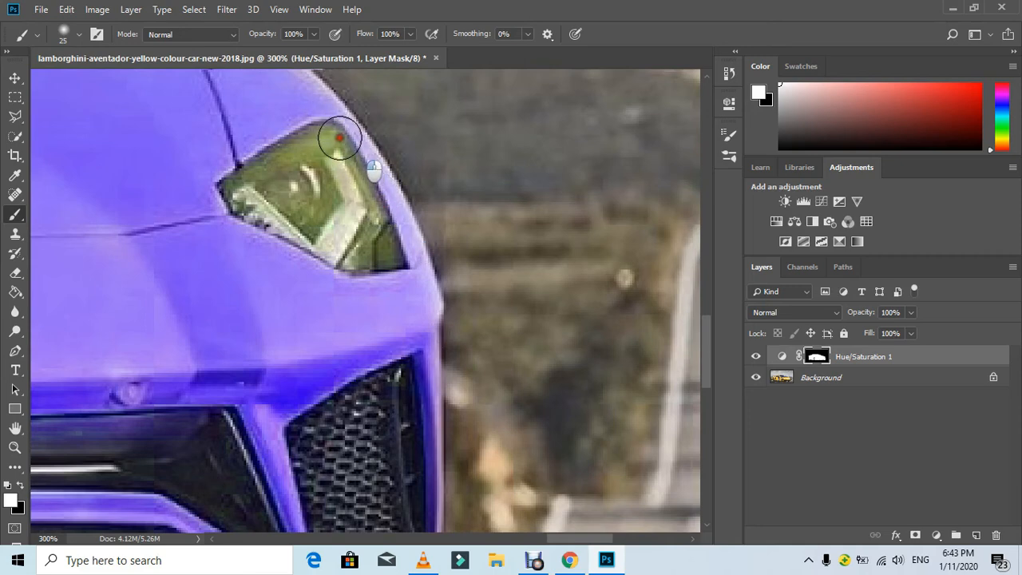
pyautogui.scroll(2, 311, 152)
pyautogui.scroll(5, 260, 173)
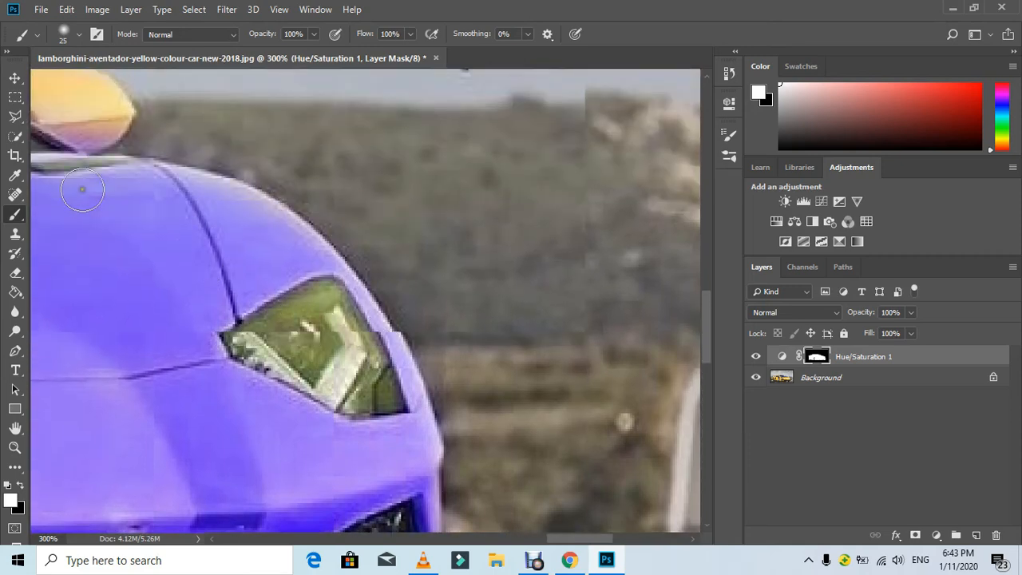
pyautogui.moveTo(67, 199)
pyautogui.mouseDown()
pyautogui.moveTo(66, 274)
pyautogui.moveTo(60, 225)
pyautogui.moveTo(84, 202)
pyautogui.moveTo(110, 205)
pyautogui.mouseUp()
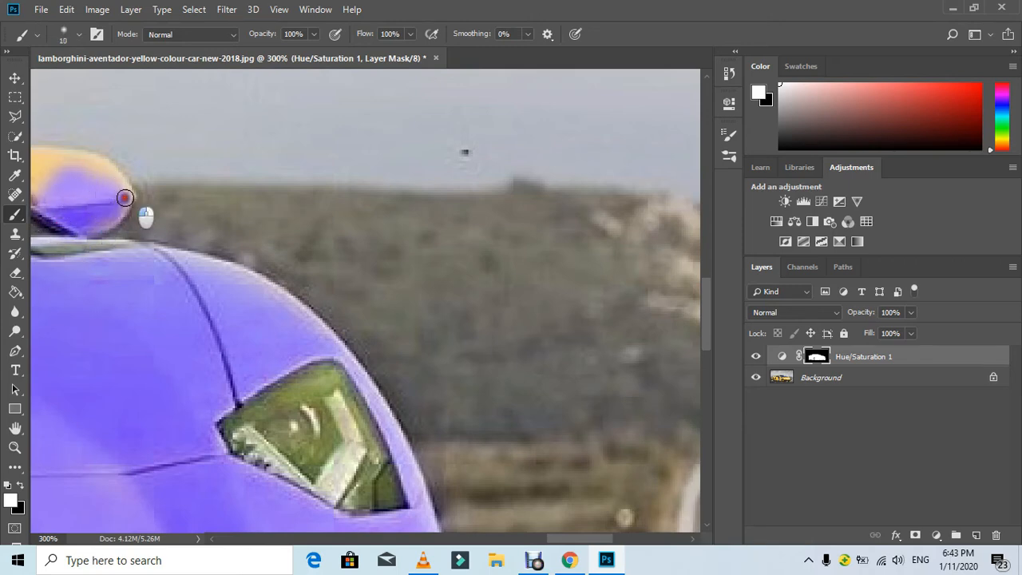
pyautogui.moveTo(117, 183)
pyautogui.mouseDown()
pyautogui.moveTo(98, 164)
pyautogui.moveTo(67, 160)
pyautogui.moveTo(132, 196)
pyautogui.moveTo(120, 173)
pyautogui.moveTo(78, 153)
pyautogui.moveTo(97, 155)
pyautogui.moveTo(132, 199)
pyautogui.moveTo(81, 228)
pyautogui.mouseUp()
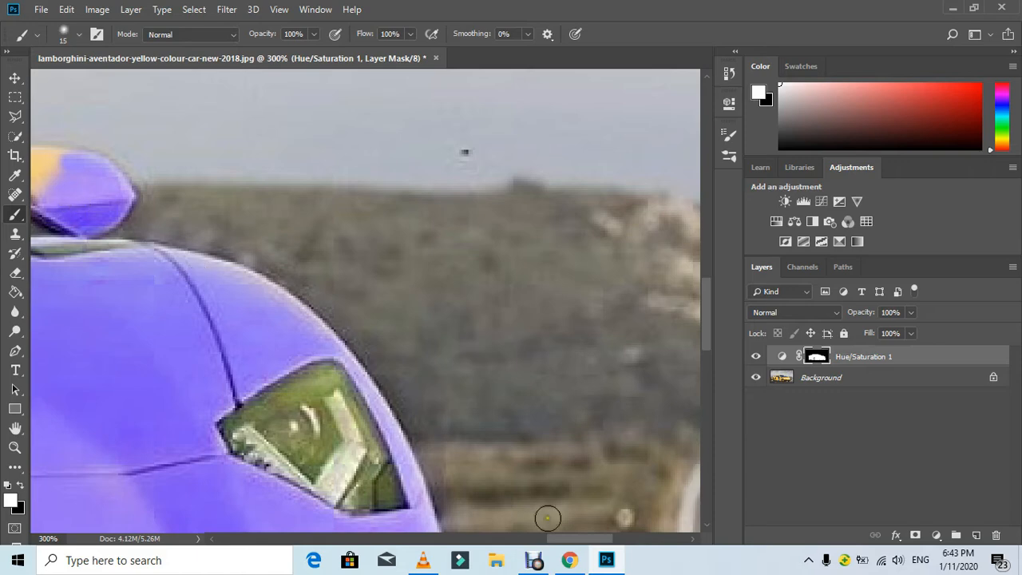
pyautogui.moveTo(570, 541); pyautogui.dragTo(533, 540)
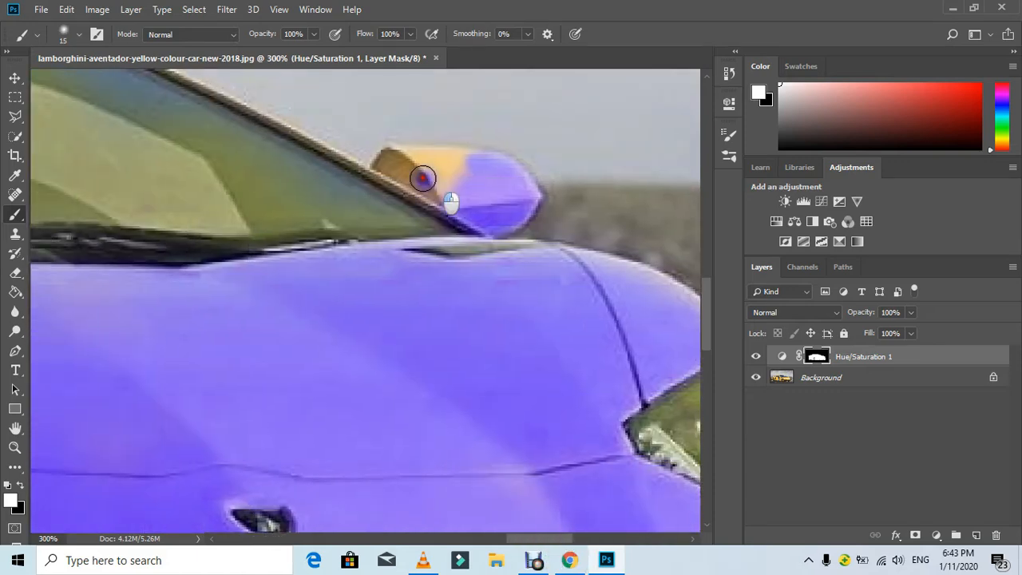
pyautogui.moveTo(377, 172)
pyautogui.mouseDown()
pyautogui.moveTo(467, 163)
pyautogui.moveTo(417, 164)
pyautogui.moveTo(468, 165)
pyautogui.moveTo(431, 189)
pyautogui.moveTo(445, 214)
pyautogui.mouseUp()
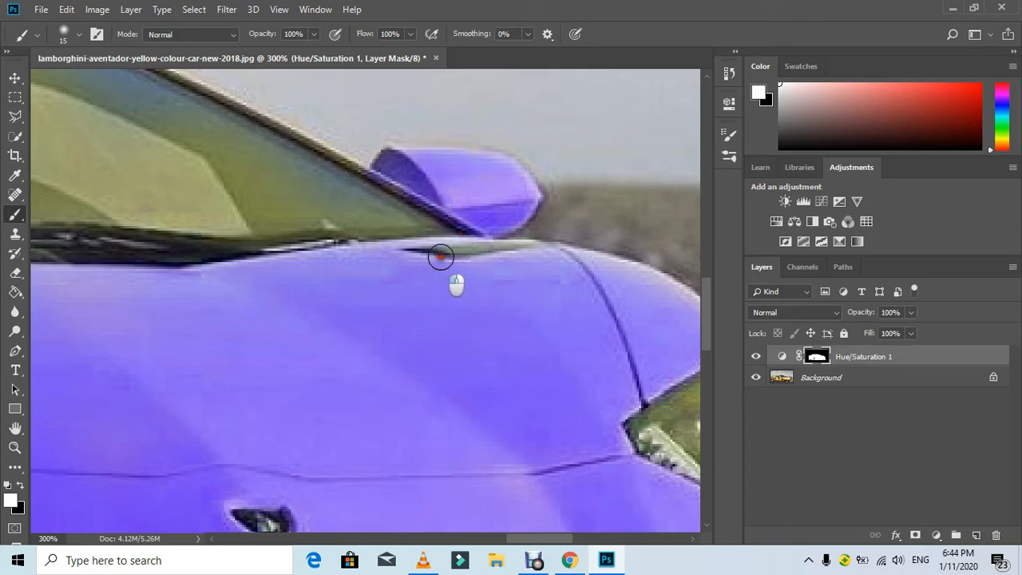
pyautogui.moveTo(440, 257)
pyautogui.mouseDown()
pyautogui.moveTo(473, 246)
pyautogui.moveTo(525, 255)
pyautogui.mouseUp()
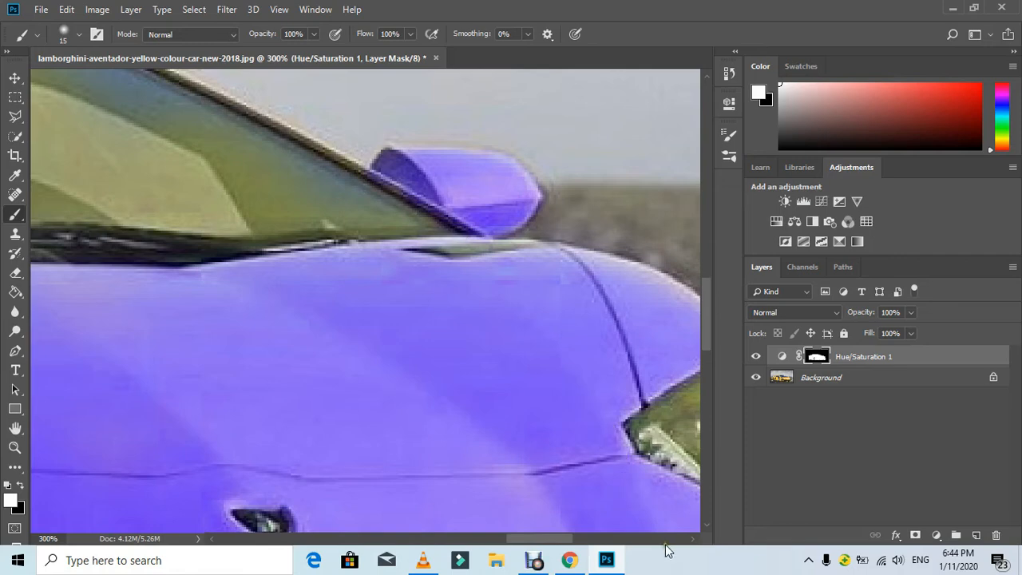
# - Paint the layer mask white along the thin body edge around the rear wheel arch with the 15 px brush
pyautogui.moveTo(551, 543); pyautogui.dragTo(347, 484)
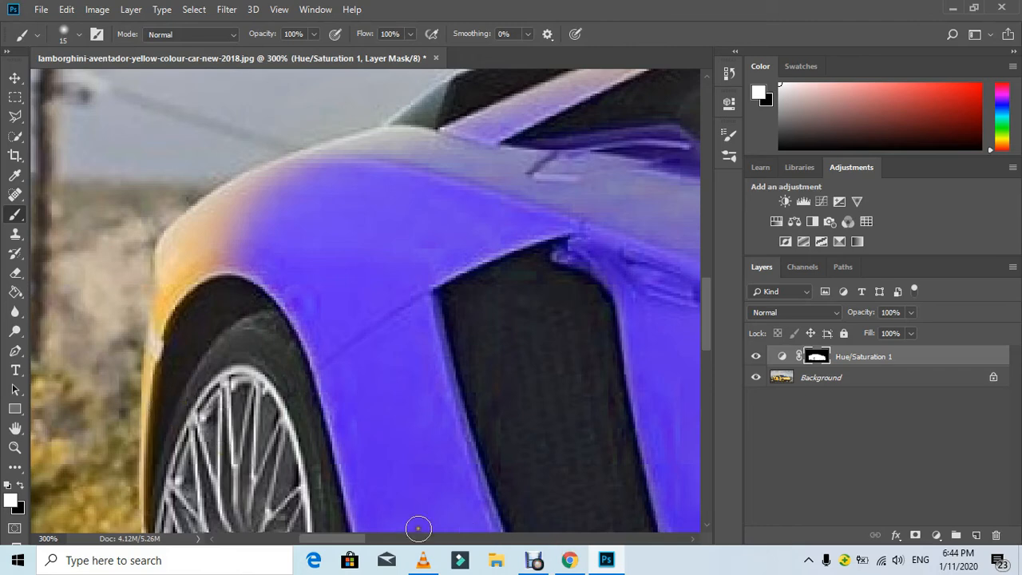
pyautogui.moveTo(353, 545); pyautogui.dragTo(331, 540)
pyautogui.scroll(-3, 304, 427)
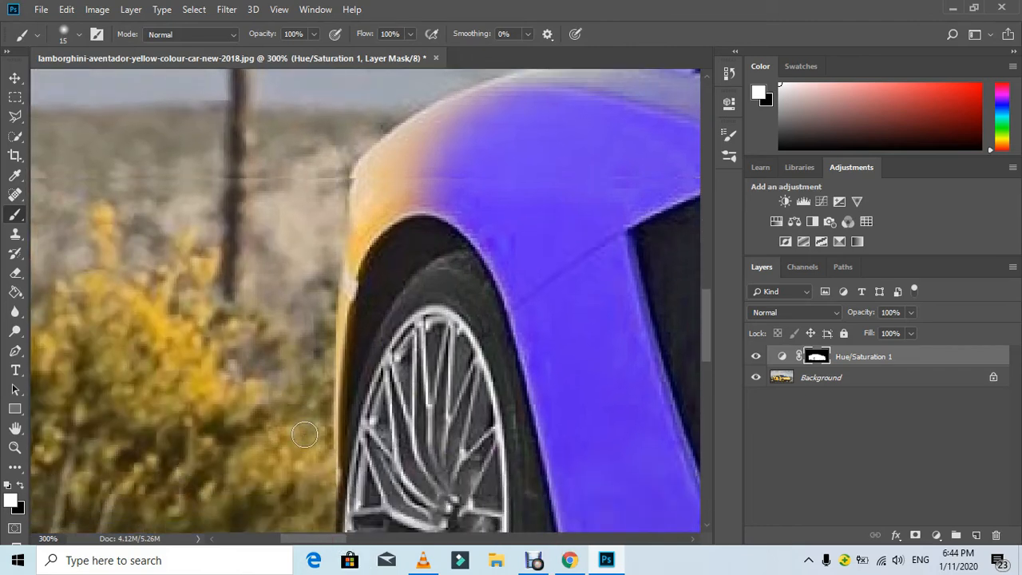
pyautogui.scroll(-2, 349, 367)
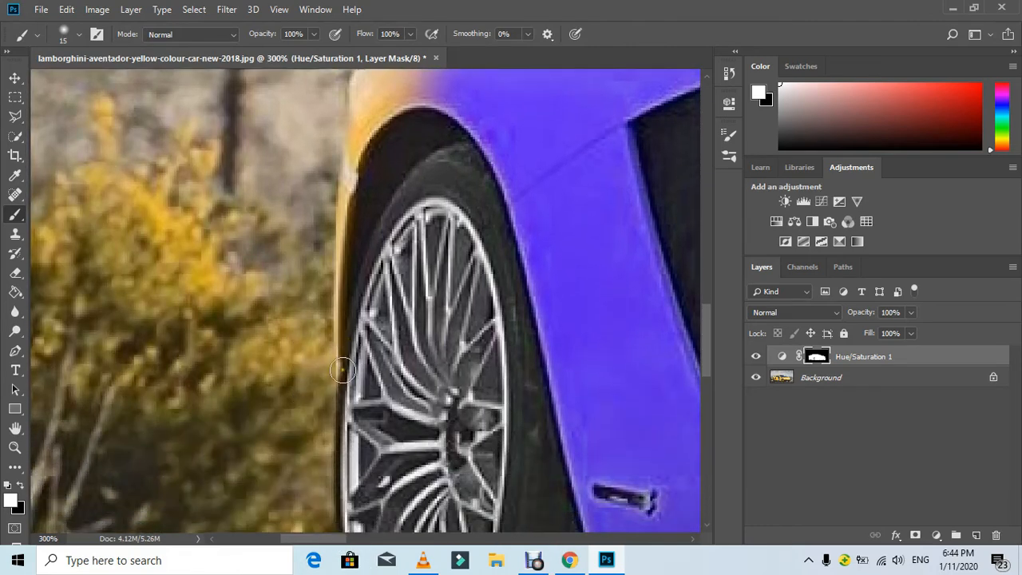
pyautogui.moveTo(345, 375)
pyautogui.mouseDown()
pyautogui.moveTo(348, 186)
pyautogui.moveTo(359, 143)
pyautogui.moveTo(356, 157)
pyautogui.moveTo(393, 106)
pyautogui.moveTo(423, 95)
pyautogui.moveTo(408, 103)
pyautogui.moveTo(451, 98)
pyautogui.moveTo(483, 125)
pyautogui.moveTo(425, 109)
pyautogui.mouseUp()
pyautogui.scroll(2, 417, 213)
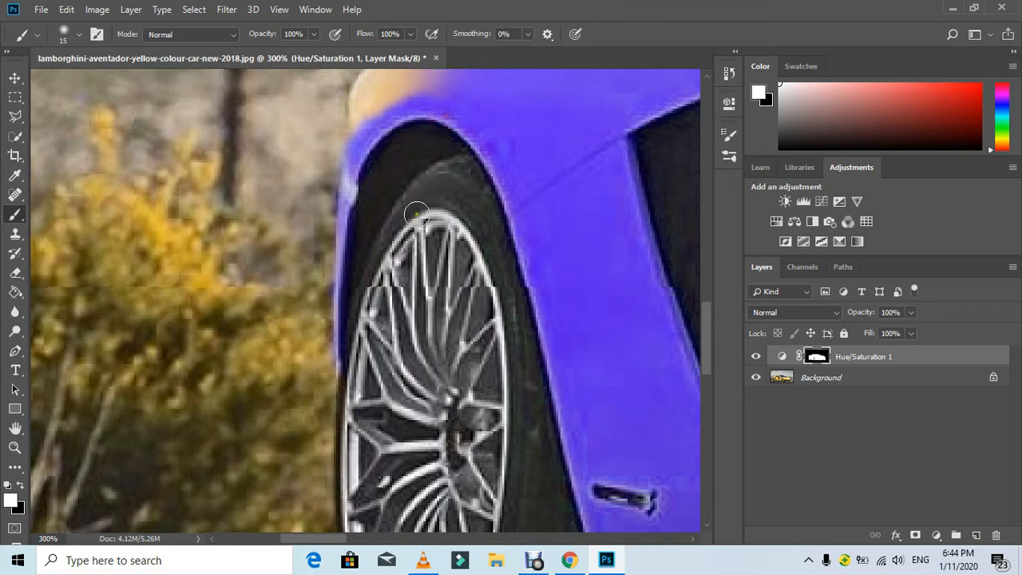
# - Paint the mask white over the remaining yellow of the rear fender, up along its top edge towards the spoiler
pyautogui.scroll(4, 416, 220)
pyautogui.moveTo(362, 304)
pyautogui.mouseDown()
pyautogui.moveTo(371, 253)
pyautogui.moveTo(369, 264)
pyautogui.moveTo(362, 239)
pyautogui.moveTo(363, 260)
pyautogui.moveTo(396, 214)
pyautogui.moveTo(415, 206)
pyautogui.moveTo(390, 253)
pyautogui.moveTo(420, 224)
pyautogui.moveTo(388, 254)
pyautogui.moveTo(450, 222)
pyautogui.moveTo(398, 239)
pyautogui.moveTo(449, 192)
pyautogui.moveTo(366, 248)
pyautogui.moveTo(367, 289)
pyautogui.moveTo(397, 247)
pyautogui.moveTo(485, 192)
pyautogui.moveTo(410, 202)
pyautogui.moveTo(454, 188)
pyautogui.moveTo(409, 202)
pyautogui.mouseUp()
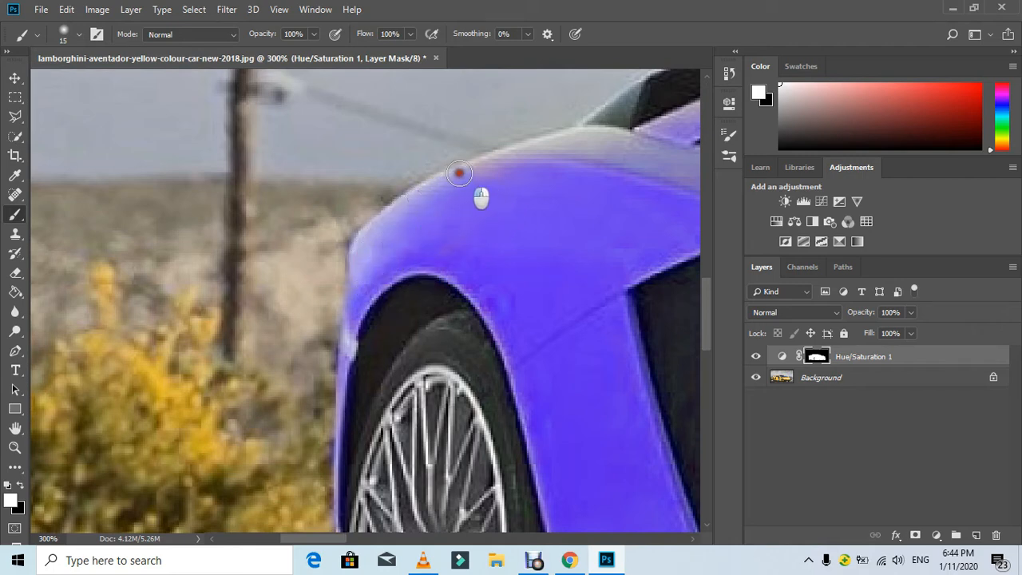
pyautogui.moveTo(459, 173); pyautogui.dragTo(615, 134)
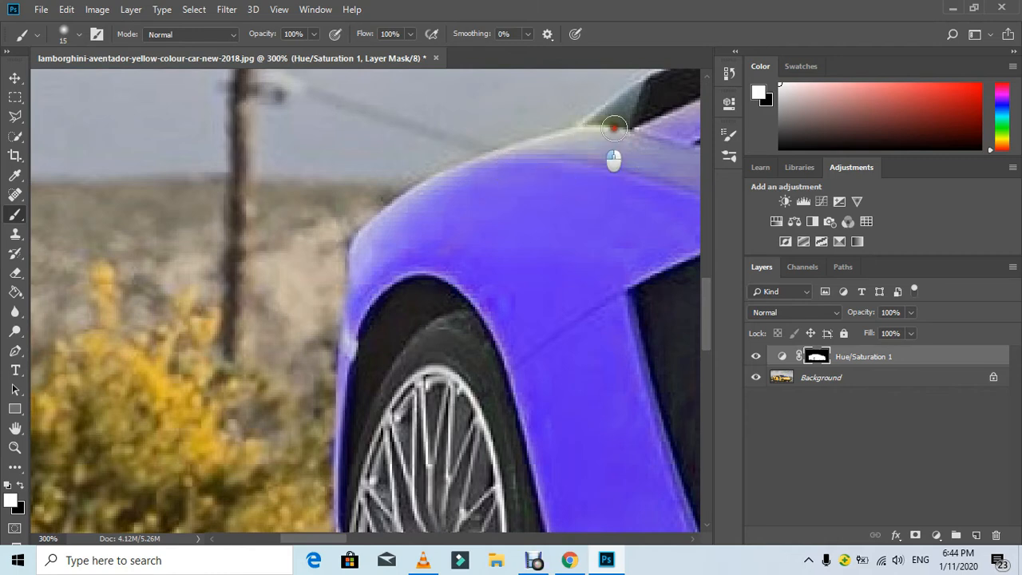
pyautogui.moveTo(518, 162); pyautogui.dragTo(436, 171)
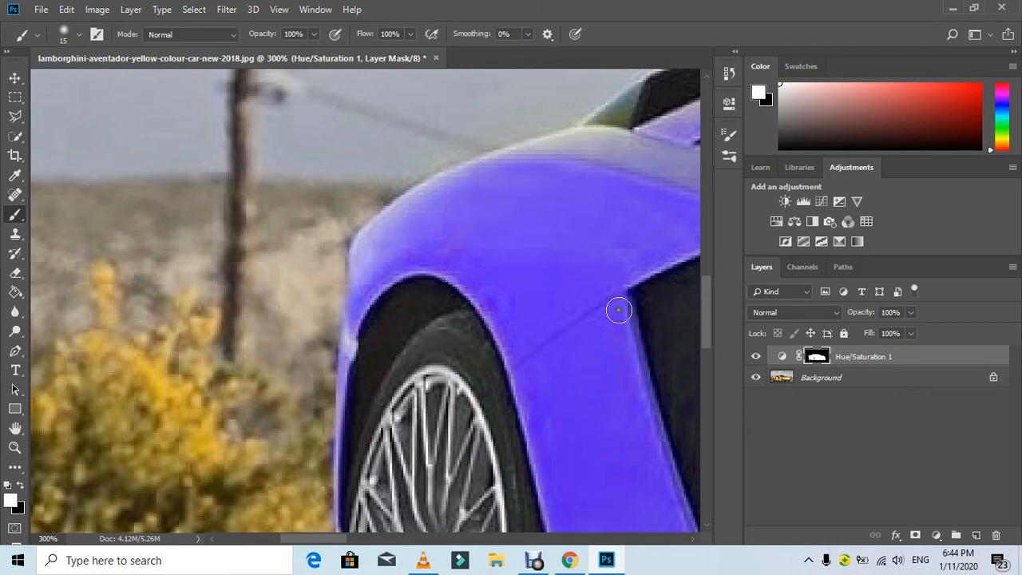
# - Paint the mask white along the rear buttress, the roof edge above the side window and the near windshield pillar
pyautogui.scroll(6, 619, 310)
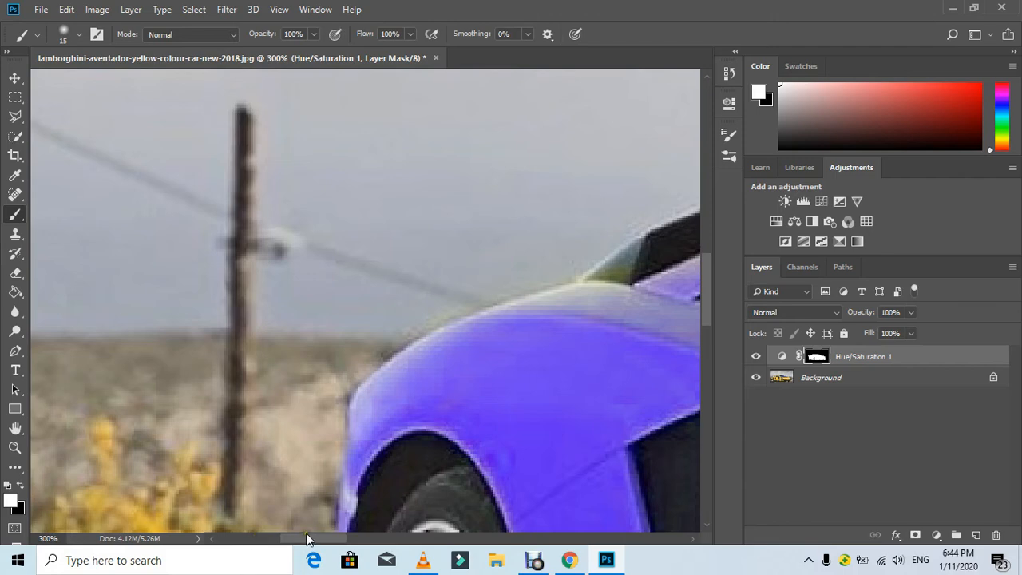
pyautogui.moveTo(306, 533); pyautogui.dragTo(372, 534)
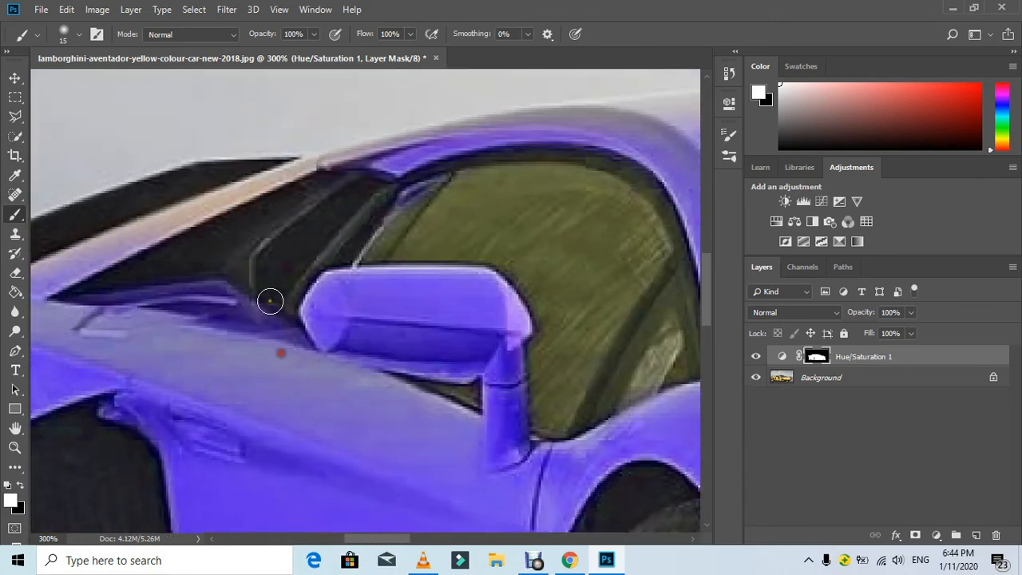
pyautogui.moveTo(295, 186)
pyautogui.mouseDown()
pyautogui.moveTo(237, 225)
pyautogui.moveTo(280, 169)
pyautogui.moveTo(196, 220)
pyautogui.moveTo(197, 196)
pyautogui.moveTo(41, 274)
pyautogui.mouseUp()
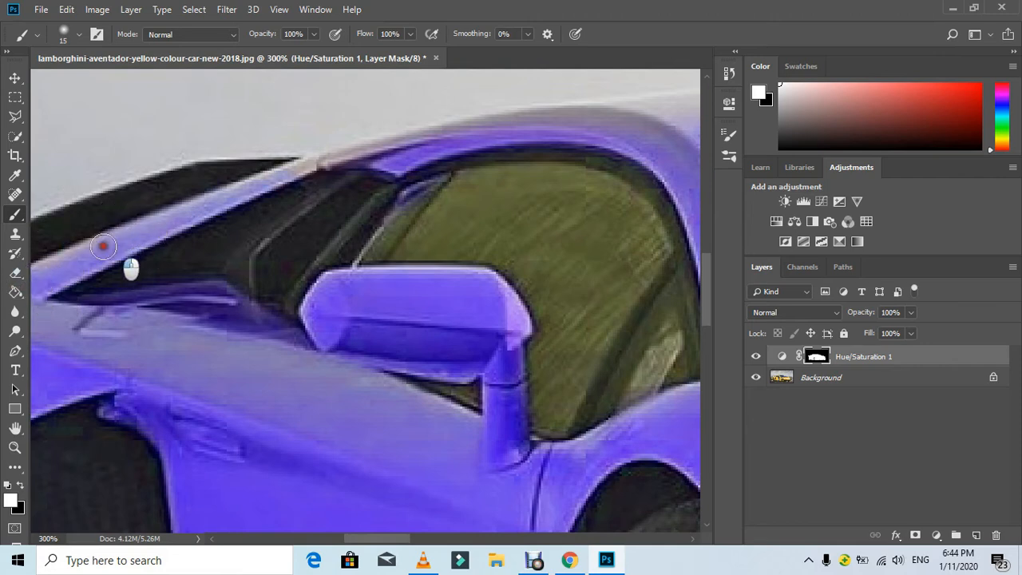
pyautogui.moveTo(279, 174)
pyautogui.mouseDown()
pyautogui.moveTo(457, 130)
pyautogui.moveTo(599, 107)
pyautogui.mouseUp()
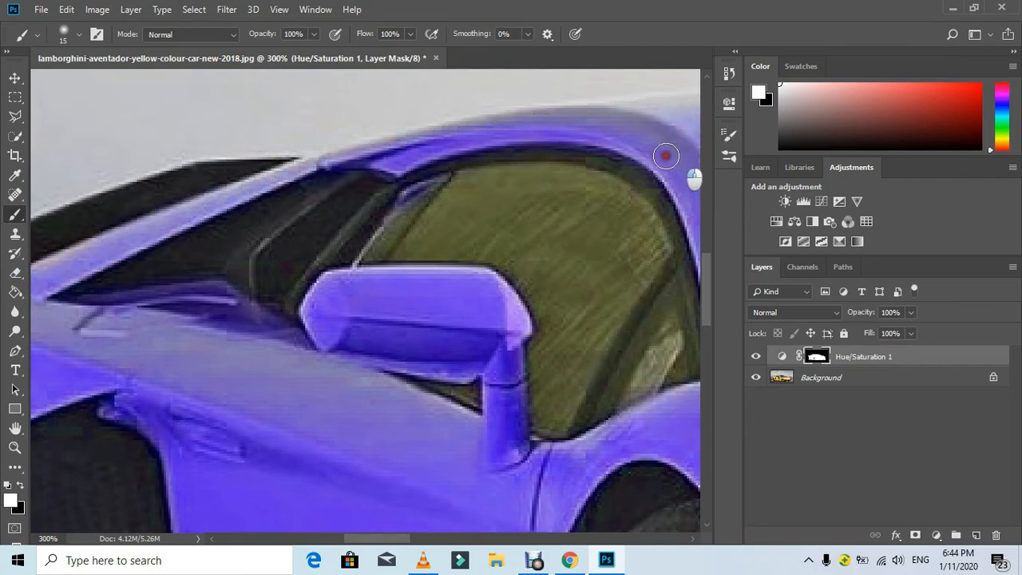
pyautogui.moveTo(397, 543); pyautogui.dragTo(424, 537)
pyautogui.moveTo(464, 119)
pyautogui.mouseDown()
pyautogui.moveTo(396, 119)
pyautogui.moveTo(619, 110)
pyautogui.moveTo(441, 101)
pyautogui.moveTo(307, 118)
pyautogui.moveTo(371, 137)
pyautogui.moveTo(410, 173)
pyautogui.moveTo(400, 140)
pyautogui.moveTo(419, 156)
pyautogui.mouseUp()
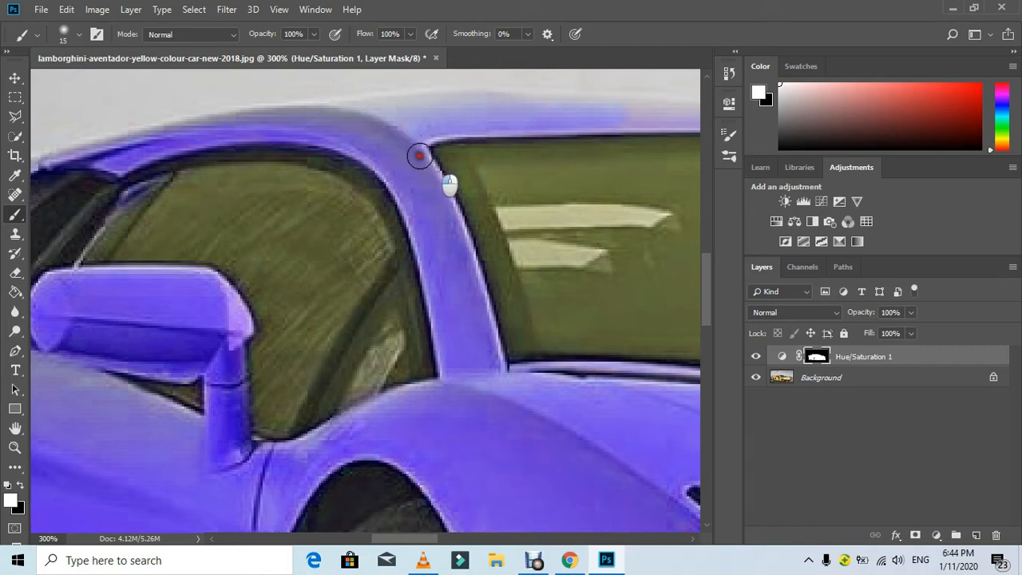
pyautogui.moveTo(431, 267); pyautogui.dragTo(455, 336)
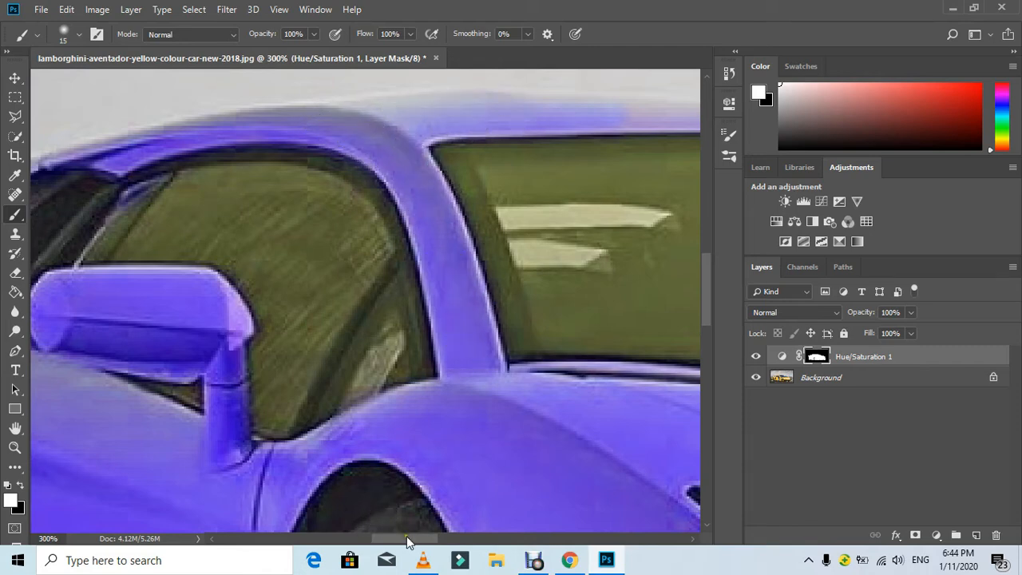
# - Paint the mask white along the roof strip above the windshield to its far upper corner
pyautogui.moveTo(406, 543); pyautogui.dragTo(441, 541)
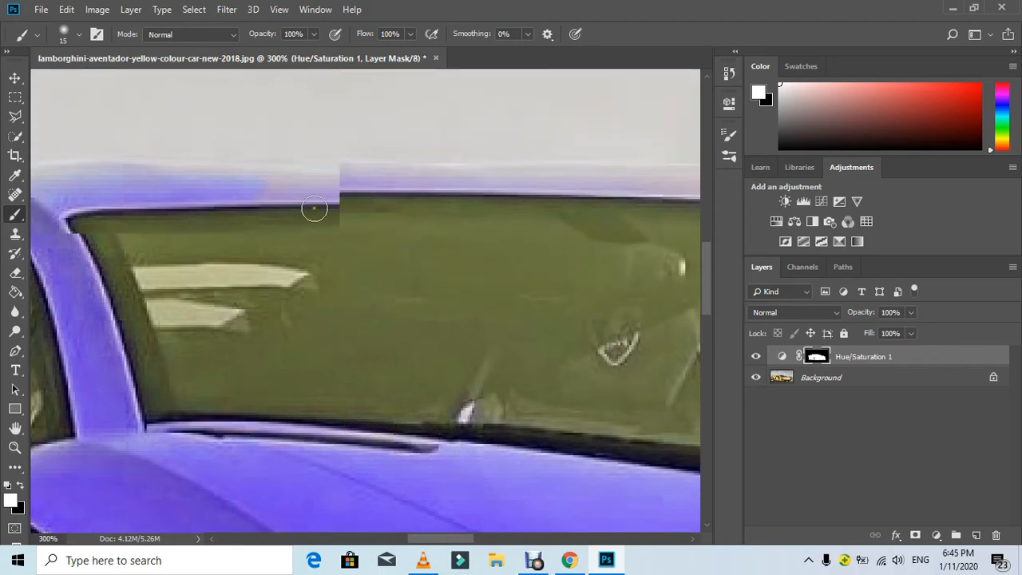
pyautogui.moveTo(306, 201)
pyautogui.mouseDown()
pyautogui.moveTo(281, 187)
pyautogui.moveTo(319, 188)
pyautogui.moveTo(207, 174)
pyautogui.moveTo(597, 197)
pyautogui.moveTo(364, 207)
pyautogui.moveTo(494, 206)
pyautogui.mouseUp()
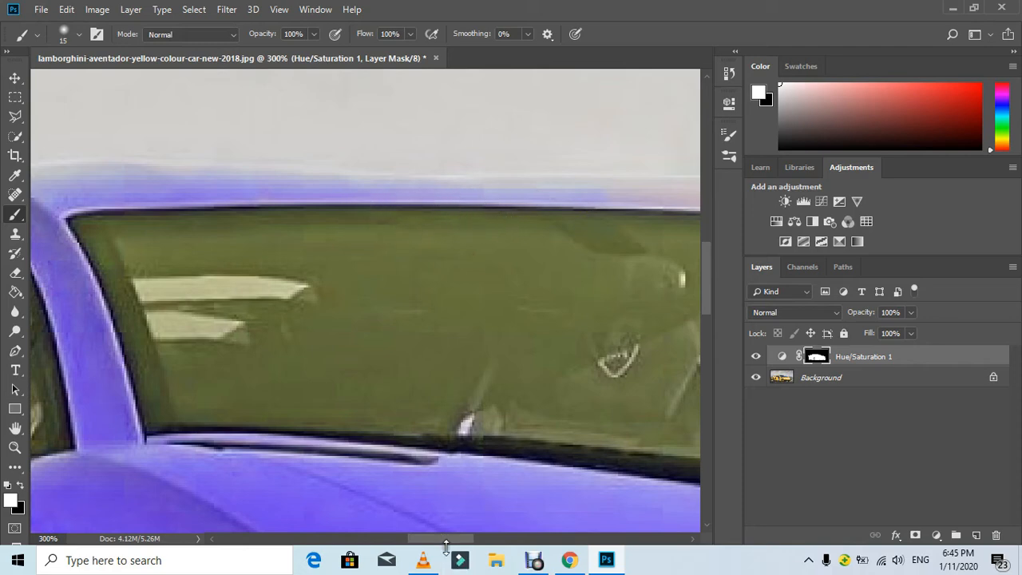
pyautogui.moveTo(443, 541); pyautogui.dragTo(482, 537)
pyautogui.moveTo(606, 245)
pyautogui.mouseDown()
pyautogui.moveTo(551, 240)
pyautogui.moveTo(542, 234)
pyautogui.moveTo(609, 246)
pyautogui.moveTo(489, 216)
pyautogui.moveTo(217, 197)
pyautogui.moveTo(306, 190)
pyautogui.moveTo(413, 209)
pyautogui.moveTo(225, 196)
pyautogui.mouseUp()
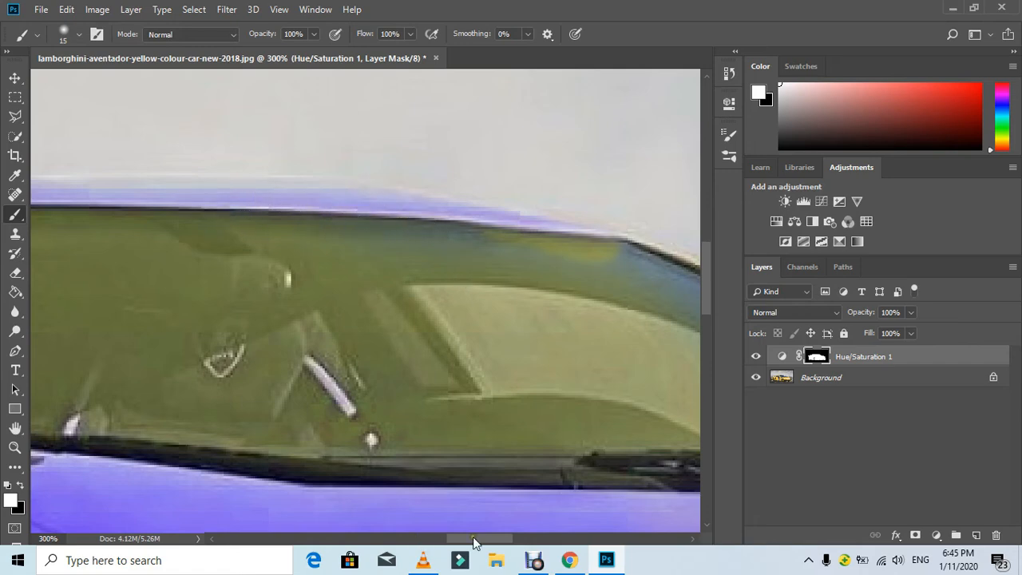
pyautogui.moveTo(474, 542); pyautogui.dragTo(498, 543)
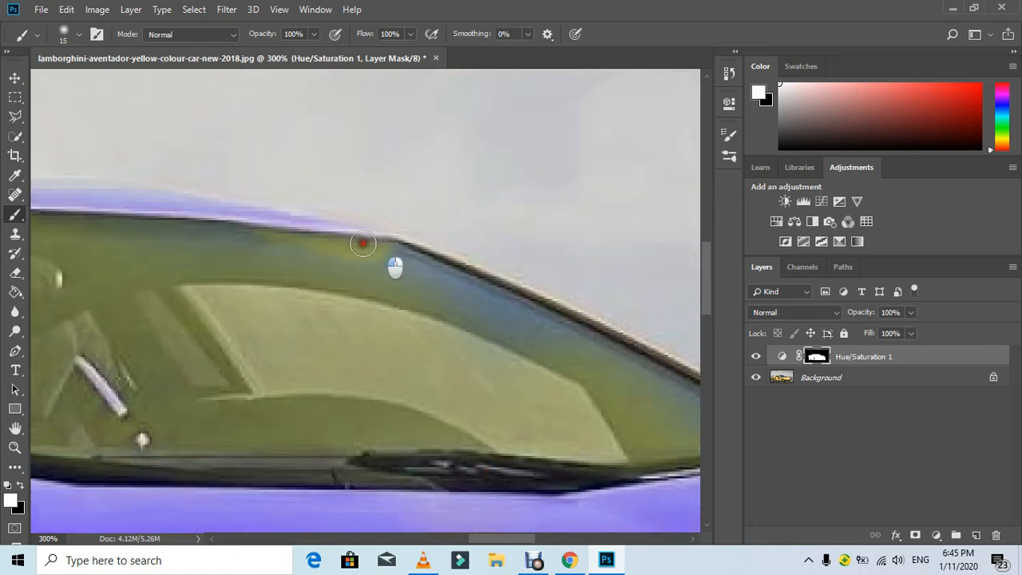
pyautogui.moveTo(362, 243)
pyautogui.mouseDown()
pyautogui.moveTo(313, 231)
pyautogui.moveTo(364, 241)
pyautogui.moveTo(392, 264)
pyautogui.mouseUp()
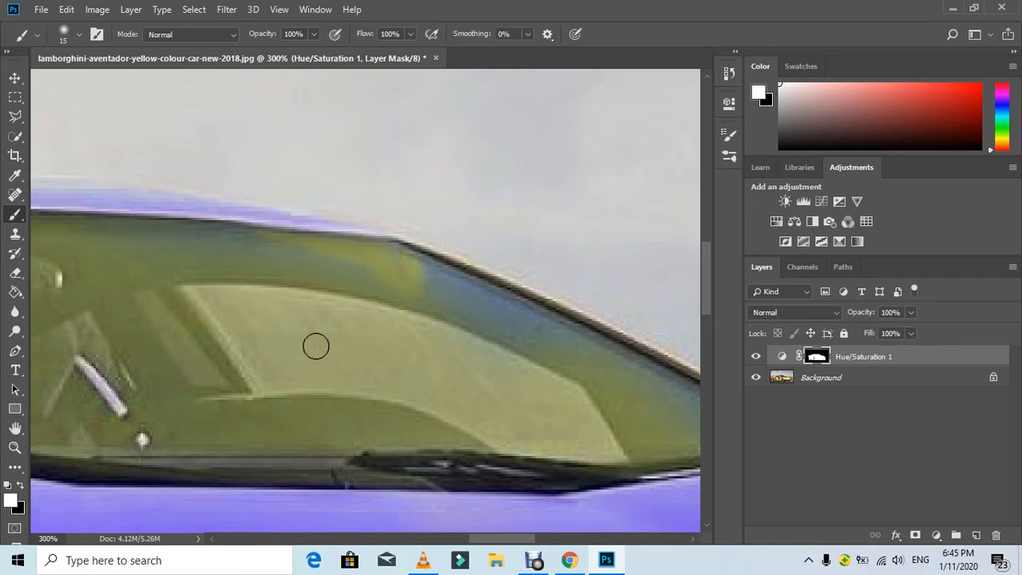
# - Switch to black and paint the whole windshield out of the mask, enlarging the brush to 25 px
pyautogui.hotkey('ctrl', '0')
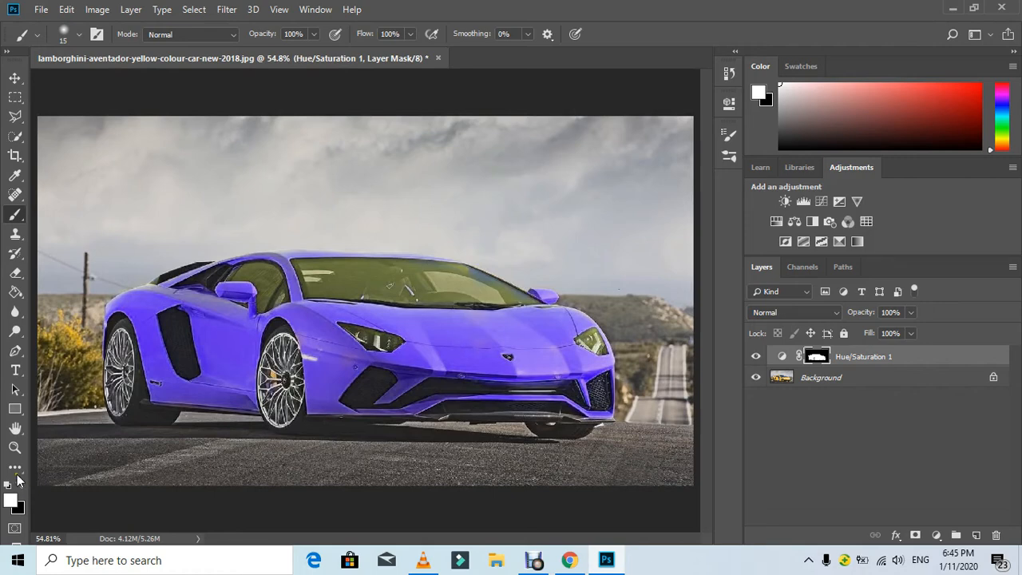
pyautogui.click(15, 449)
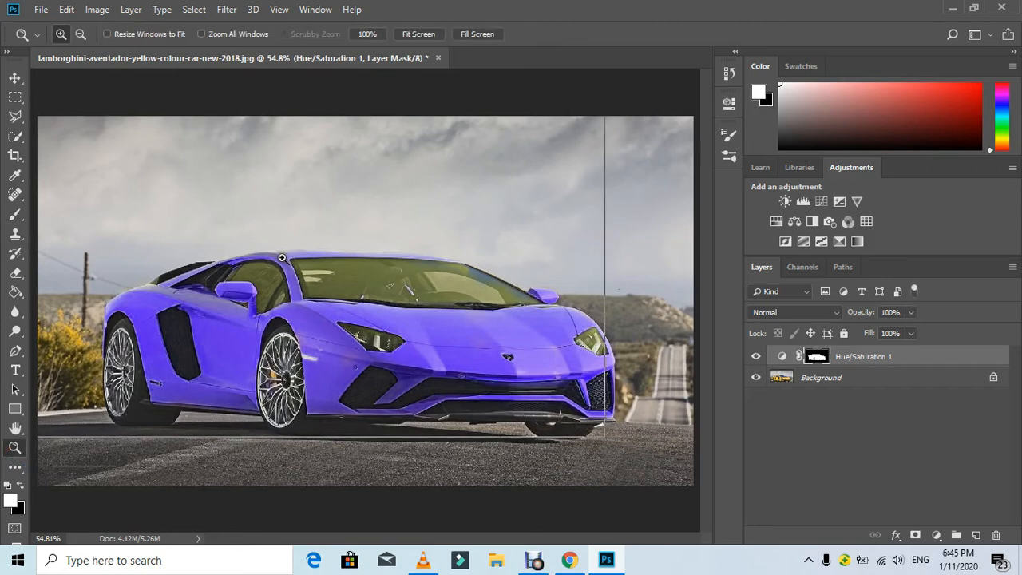
pyautogui.click(283, 256)
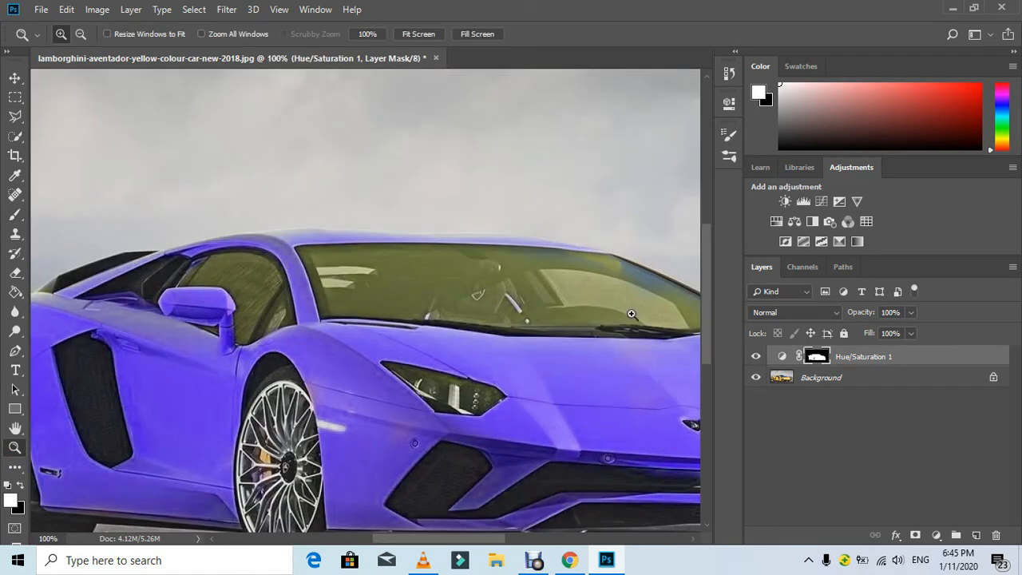
pyautogui.click(671, 260)
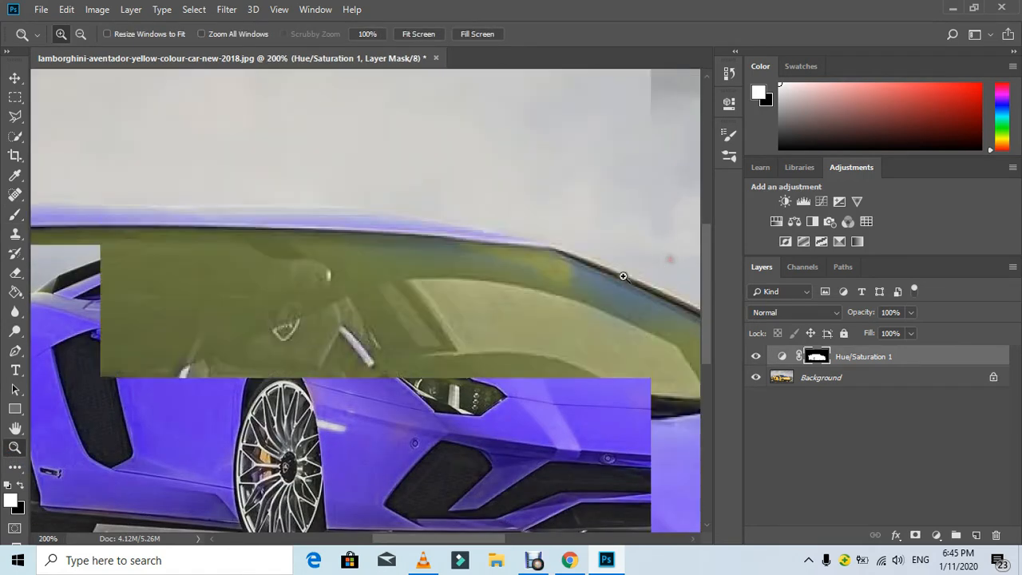
pyautogui.moveTo(496, 545); pyautogui.dragTo(460, 530)
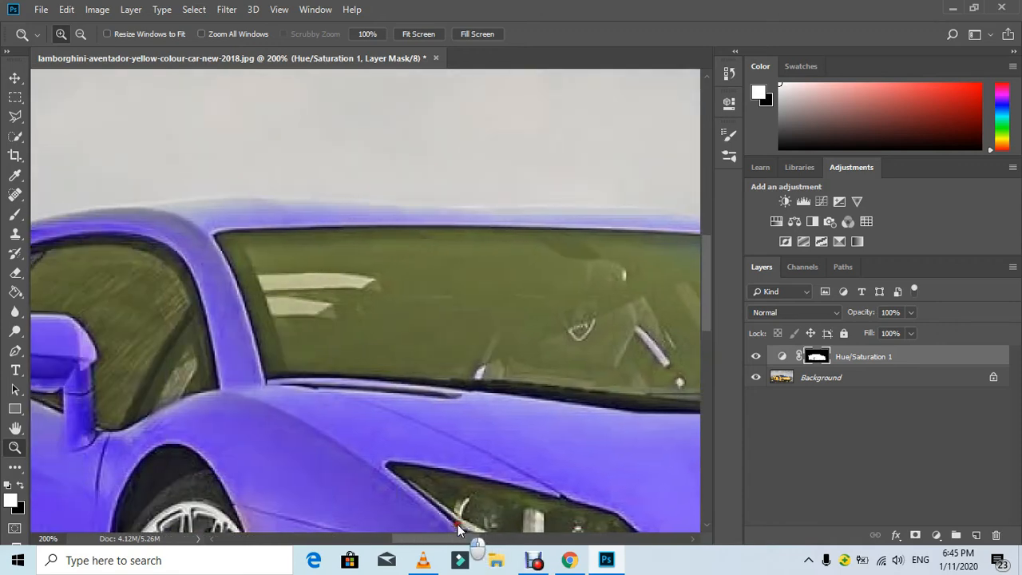
pyautogui.click(15, 216)
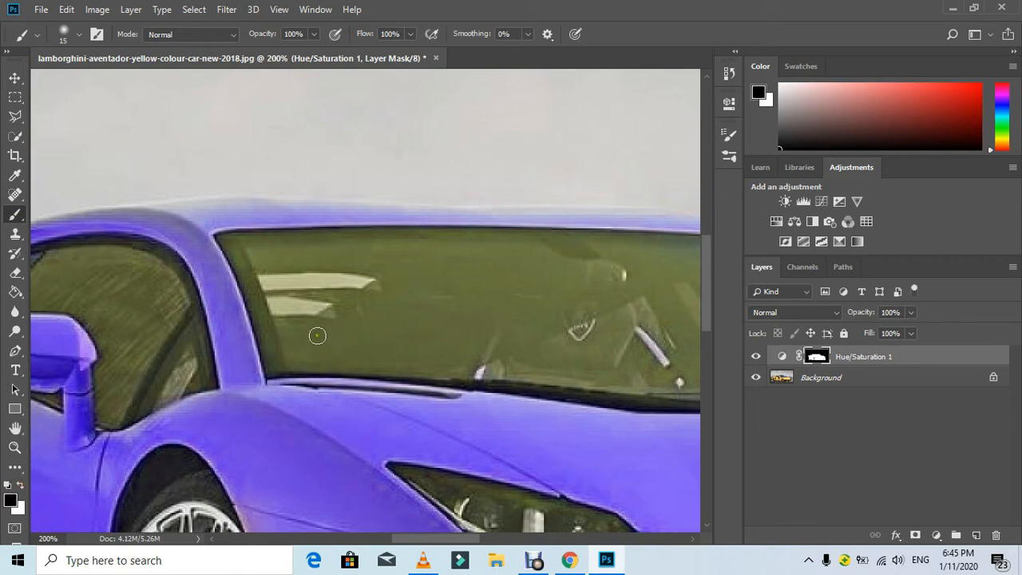
pyautogui.moveTo(269, 277)
pyautogui.mouseDown()
pyautogui.moveTo(243, 249)
pyautogui.moveTo(332, 259)
pyautogui.moveTo(290, 290)
pyautogui.moveTo(338, 300)
pyautogui.moveTo(267, 301)
pyautogui.moveTo(283, 329)
pyautogui.moveTo(280, 349)
pyautogui.moveTo(366, 338)
pyautogui.moveTo(367, 317)
pyautogui.moveTo(350, 339)
pyautogui.moveTo(404, 291)
pyautogui.moveTo(353, 282)
pyautogui.moveTo(369, 258)
pyautogui.moveTo(252, 250)
pyautogui.mouseUp()
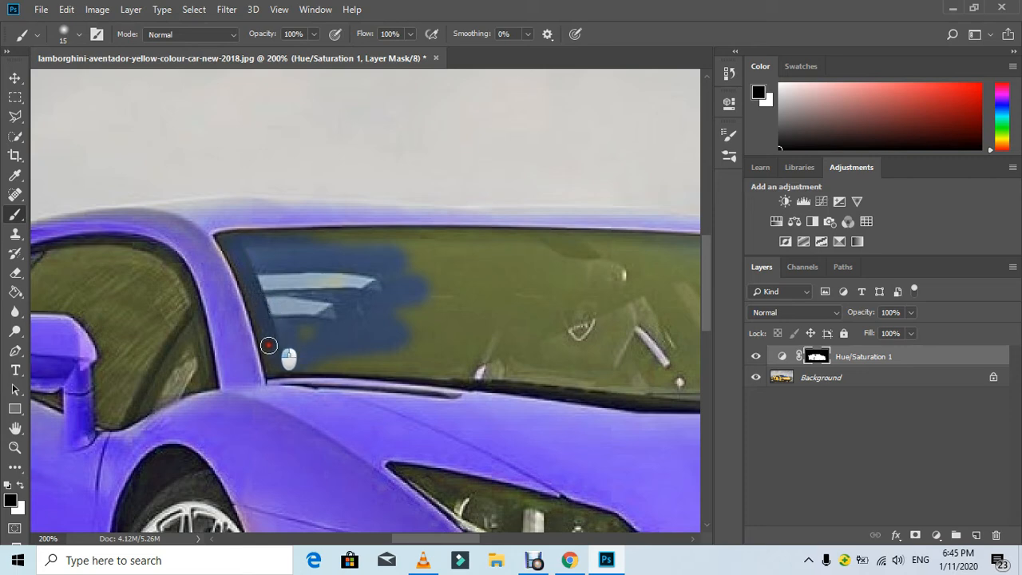
pyautogui.press(']')
pyautogui.moveTo(547, 333)
pyautogui.mouseDown()
pyautogui.moveTo(425, 311)
pyautogui.moveTo(509, 291)
pyautogui.moveTo(422, 297)
pyautogui.moveTo(310, 332)
pyautogui.moveTo(306, 324)
pyautogui.moveTo(393, 271)
pyautogui.moveTo(497, 257)
pyautogui.moveTo(315, 249)
pyautogui.moveTo(518, 250)
pyautogui.moveTo(614, 284)
pyautogui.moveTo(610, 300)
pyautogui.moveTo(494, 272)
pyautogui.moveTo(586, 325)
pyautogui.moveTo(338, 353)
pyautogui.moveTo(516, 355)
pyautogui.moveTo(316, 355)
pyautogui.moveTo(588, 354)
pyautogui.moveTo(441, 362)
pyautogui.mouseUp()
pyautogui.moveTo(438, 547); pyautogui.dragTo(497, 547)
pyautogui.moveTo(412, 284)
pyautogui.mouseDown()
pyautogui.moveTo(395, 270)
pyautogui.moveTo(103, 254)
pyautogui.moveTo(347, 258)
pyautogui.moveTo(549, 348)
pyautogui.moveTo(560, 349)
pyautogui.moveTo(480, 306)
pyautogui.moveTo(563, 340)
pyautogui.moveTo(644, 388)
pyautogui.moveTo(583, 385)
pyautogui.moveTo(563, 365)
pyautogui.moveTo(633, 372)
pyautogui.moveTo(486, 343)
pyautogui.moveTo(420, 352)
pyautogui.moveTo(146, 310)
pyautogui.moveTo(301, 284)
pyautogui.moveTo(400, 298)
pyautogui.moveTo(378, 326)
pyautogui.moveTo(468, 326)
pyautogui.moveTo(418, 288)
pyautogui.moveTo(397, 296)
pyautogui.moveTo(468, 336)
pyautogui.moveTo(463, 358)
pyautogui.moveTo(130, 347)
pyautogui.moveTo(499, 355)
pyautogui.moveTo(472, 365)
pyautogui.moveTo(285, 370)
pyautogui.moveTo(81, 350)
pyautogui.mouseUp()
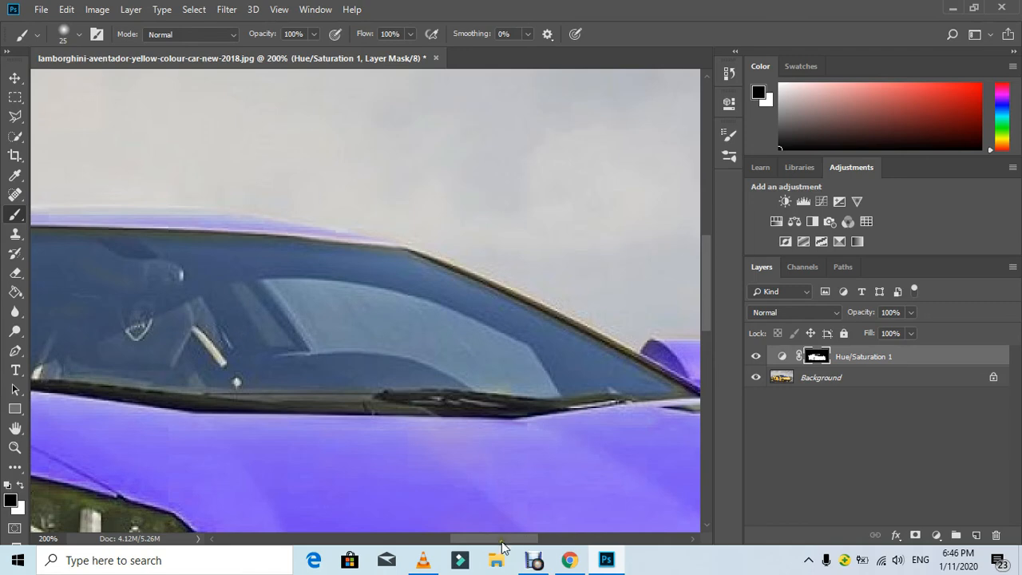
# - Paint the near side window black on the mask with the 25 px brush
pyautogui.moveTo(492, 539); pyautogui.dragTo(389, 535)
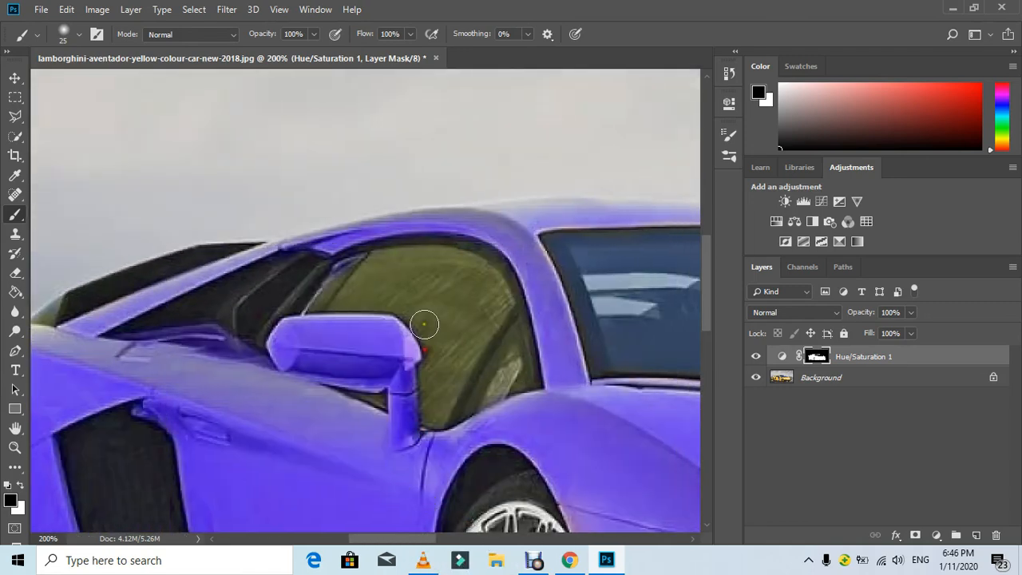
pyautogui.moveTo(462, 334)
pyautogui.mouseDown()
pyautogui.moveTo(491, 281)
pyautogui.moveTo(475, 333)
pyautogui.moveTo(500, 314)
pyautogui.moveTo(511, 365)
pyautogui.moveTo(446, 409)
pyautogui.moveTo(455, 390)
pyautogui.moveTo(450, 410)
pyautogui.moveTo(434, 418)
pyautogui.moveTo(433, 328)
pyautogui.moveTo(458, 271)
pyautogui.moveTo(481, 269)
pyautogui.moveTo(461, 258)
pyautogui.moveTo(484, 269)
pyautogui.moveTo(433, 256)
pyautogui.moveTo(365, 265)
pyautogui.moveTo(440, 283)
pyautogui.moveTo(361, 290)
pyautogui.moveTo(421, 296)
pyautogui.moveTo(324, 299)
pyautogui.mouseUp()
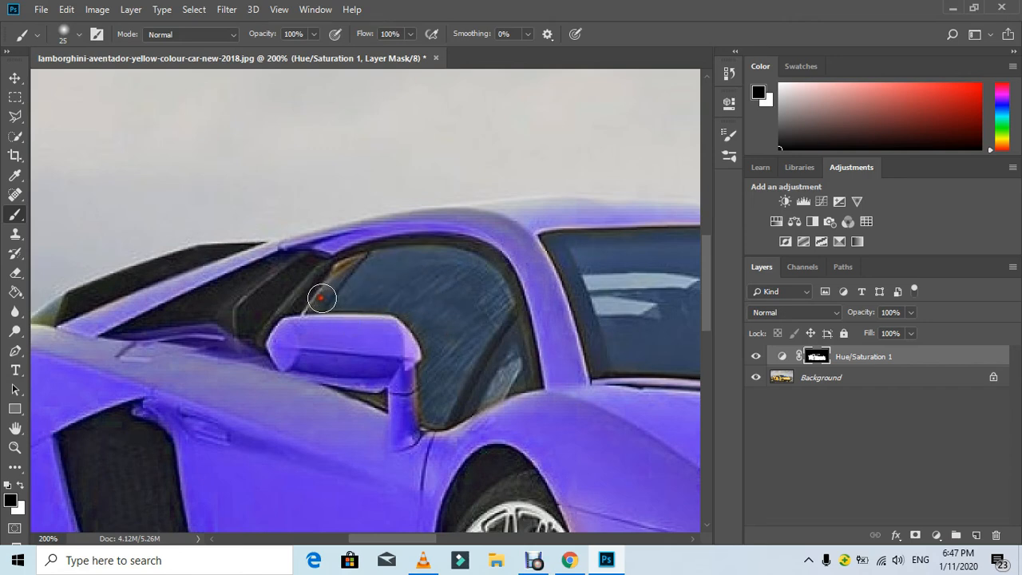
pyautogui.press('p')
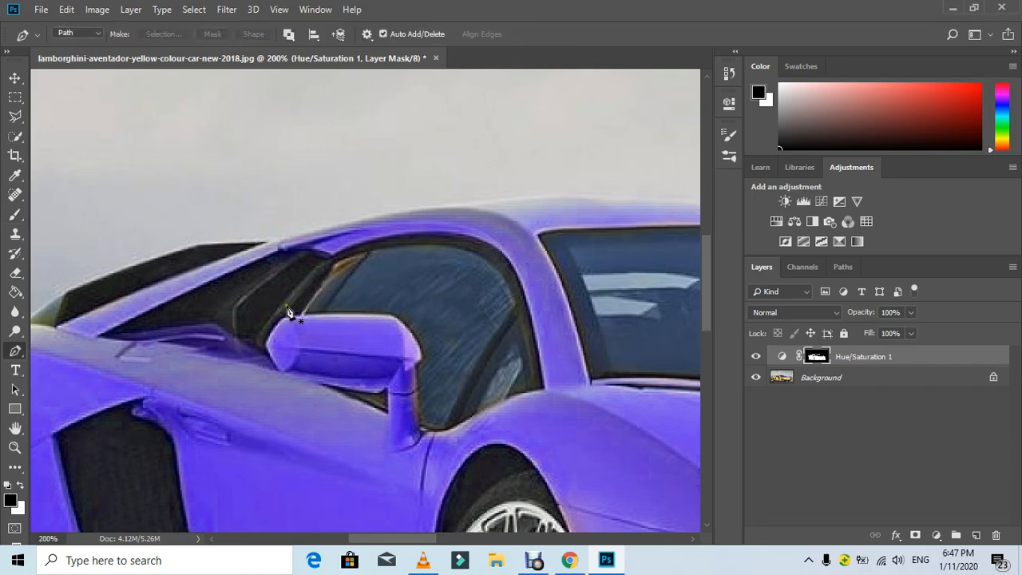
# - Paint the triangular gap below the near mirror and the adjoining side window edges black, reducing the brush to 10 and 6 px
pyautogui.click(15, 216)
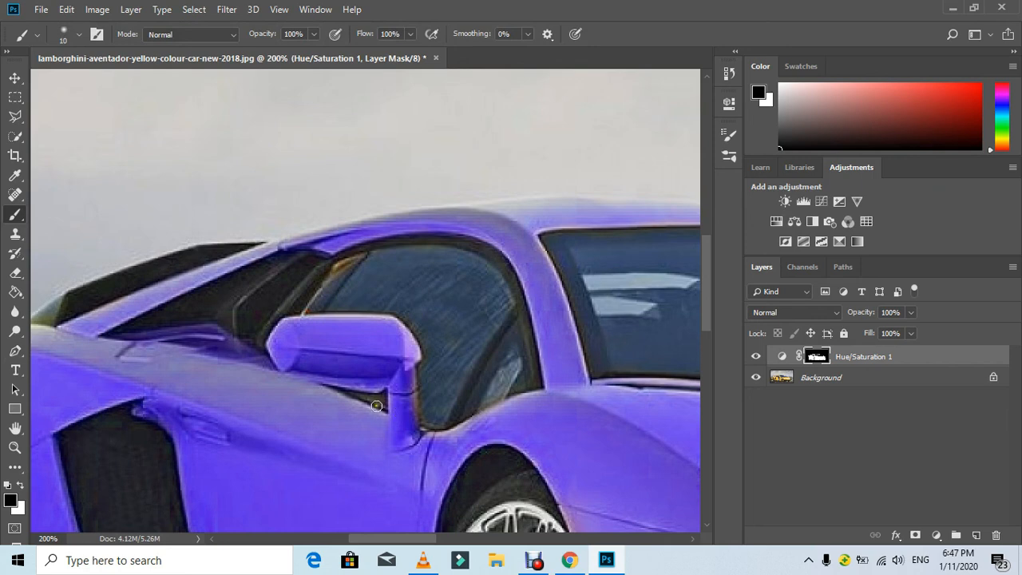
pyautogui.moveTo(376, 406); pyautogui.dragTo(385, 405)
pyautogui.scroll(3, 375, 402)
pyautogui.scroll(3, 386, 405)
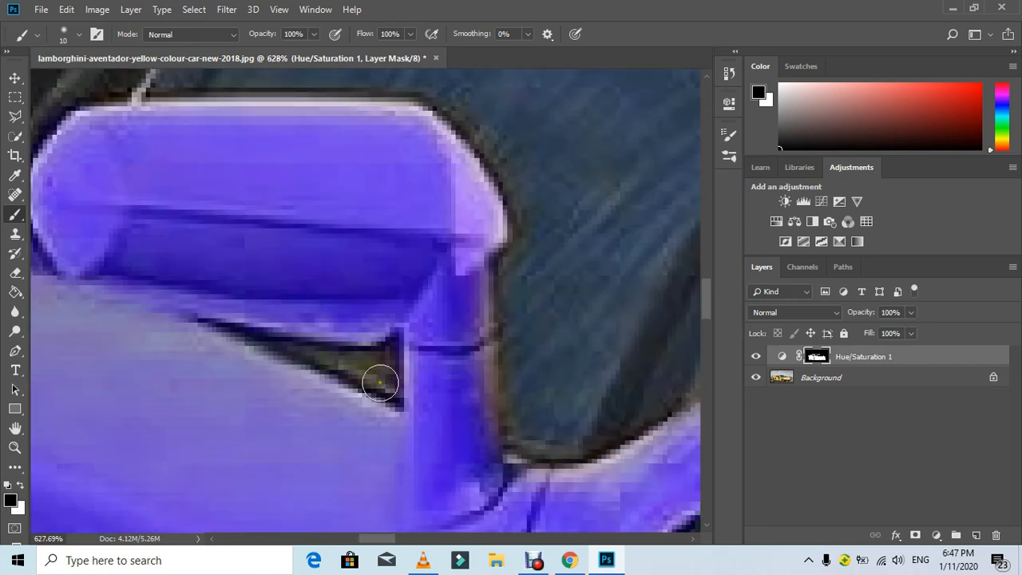
pyautogui.press('[')
pyautogui.press('[')
pyautogui.press('[')
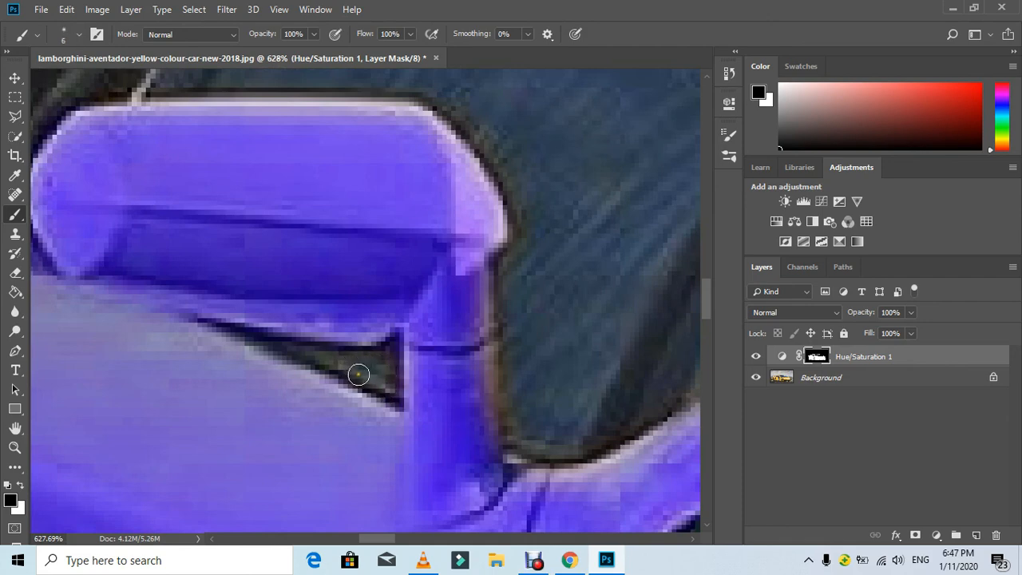
pyautogui.moveTo(358, 370)
pyautogui.mouseDown()
pyautogui.moveTo(326, 360)
pyautogui.moveTo(388, 374)
pyautogui.moveTo(381, 381)
pyautogui.mouseUp()
pyautogui.moveTo(541, 431)
pyautogui.mouseDown()
pyautogui.moveTo(516, 422)
pyautogui.moveTo(516, 392)
pyautogui.moveTo(533, 444)
pyautogui.moveTo(589, 440)
pyautogui.moveTo(605, 420)
pyautogui.mouseUp()
pyautogui.moveTo(533, 227)
pyautogui.mouseDown()
pyautogui.moveTo(507, 325)
pyautogui.moveTo(522, 404)
pyautogui.mouseUp()
# - Fit the whole image in view and compare the car with the Hue/Saturation 1 layer hidden and shown
pyautogui.hotkey('ctrl', '0')
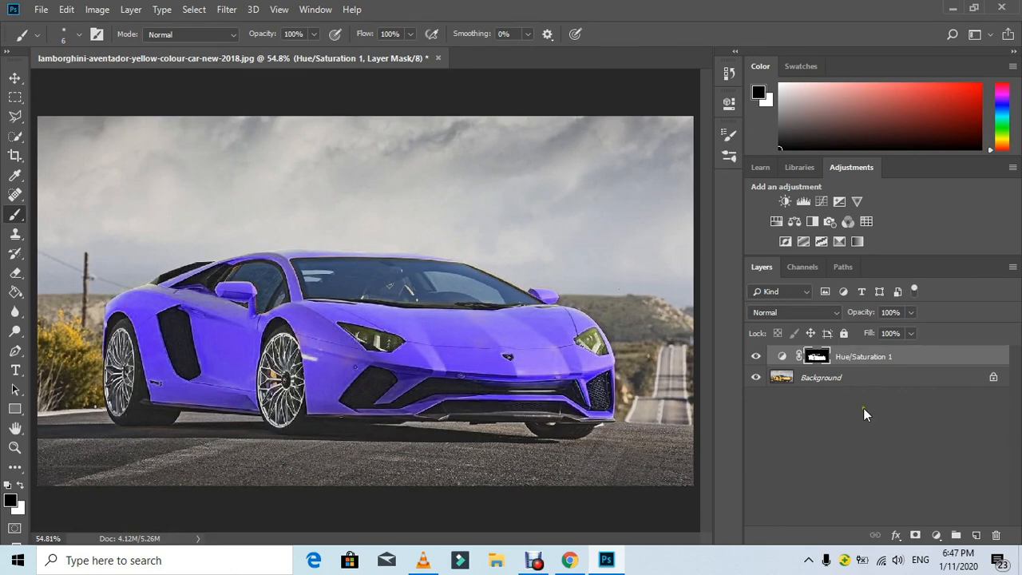
pyautogui.click(756, 357)
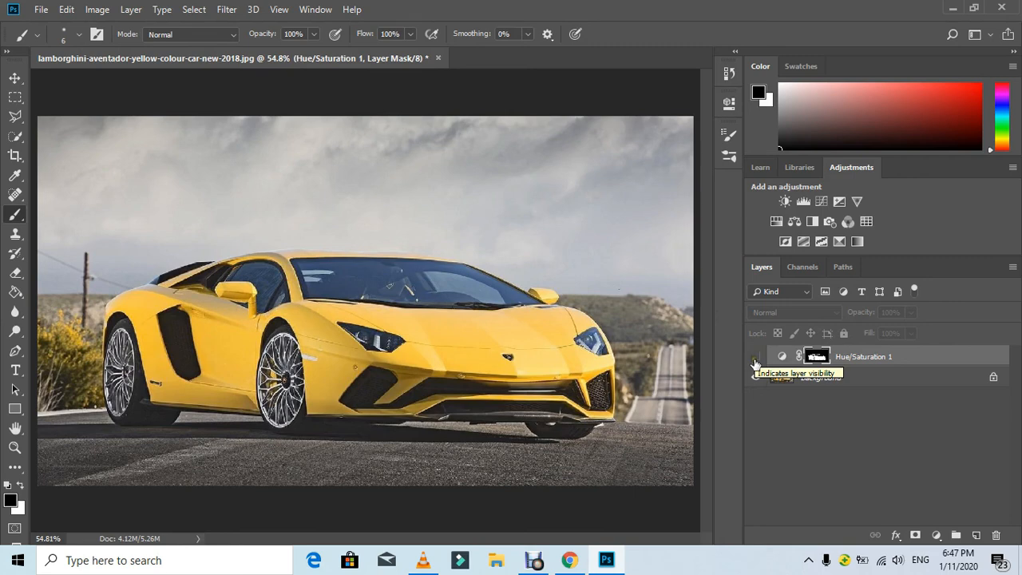
pyautogui.click(756, 359)
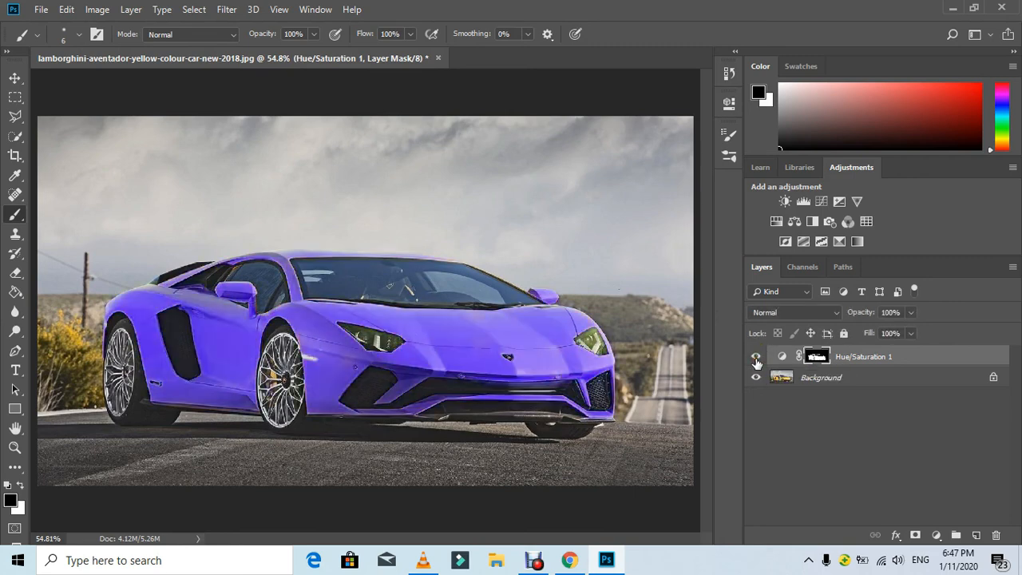
pyautogui.click(756, 358)
pyautogui.click(756, 358)
pyautogui.click(756, 359)
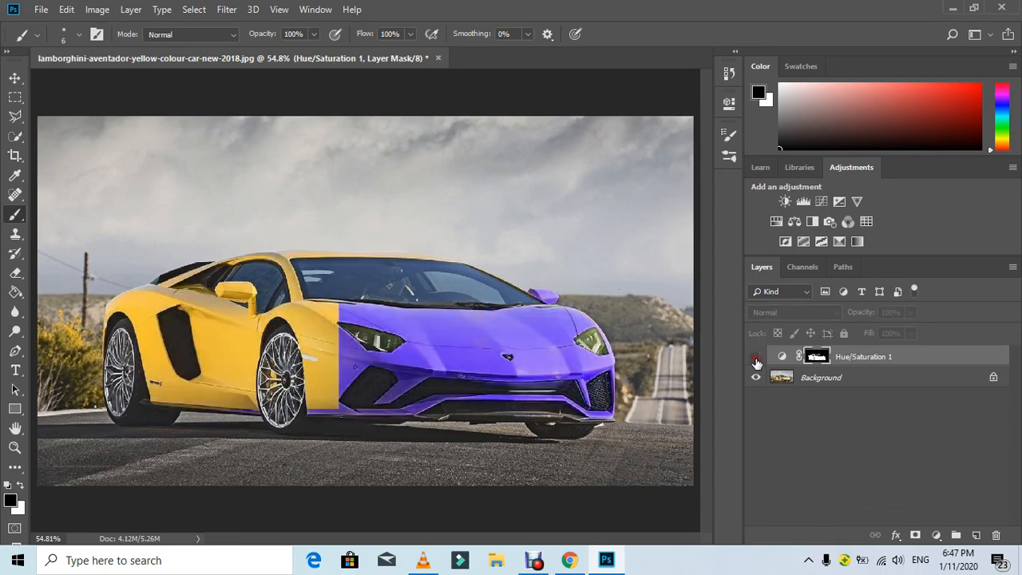
pyautogui.click(756, 359)
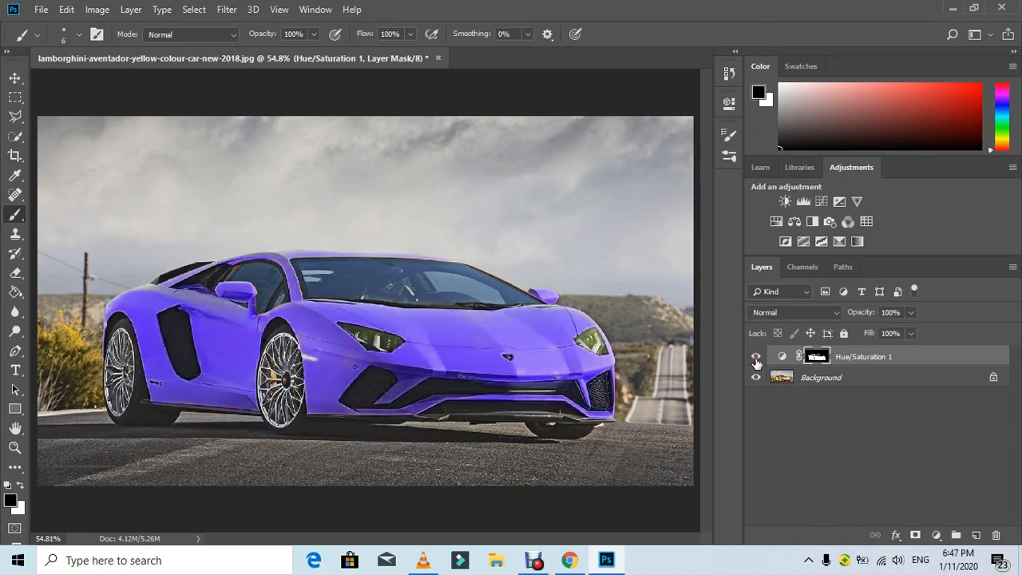